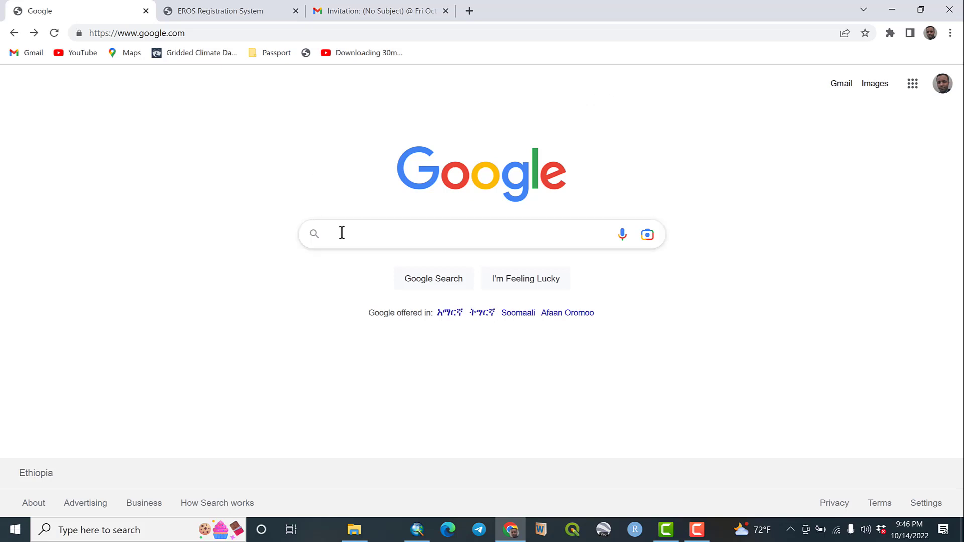
# Search Google for "earth explorer"
pyautogui.click(402, 230)
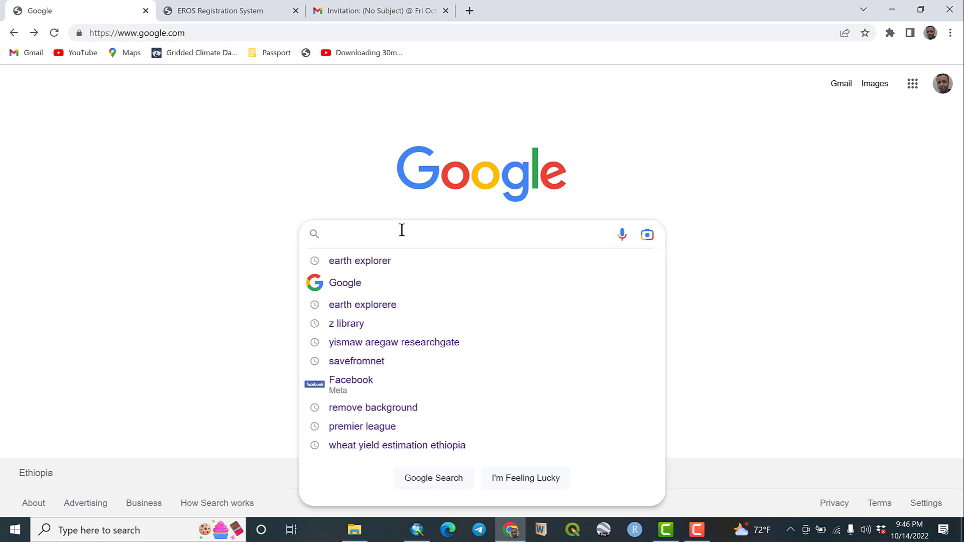
pyautogui.write('e')
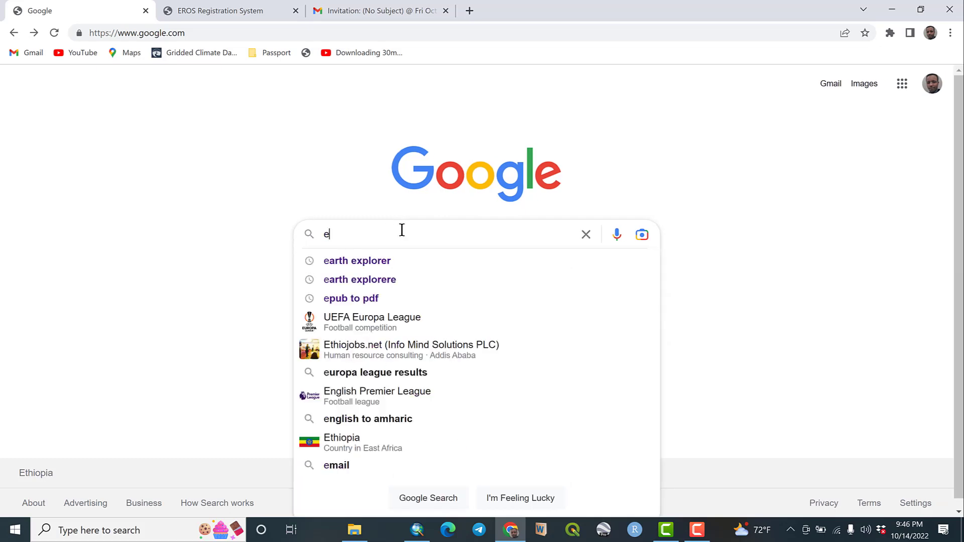
pyautogui.write('arth')
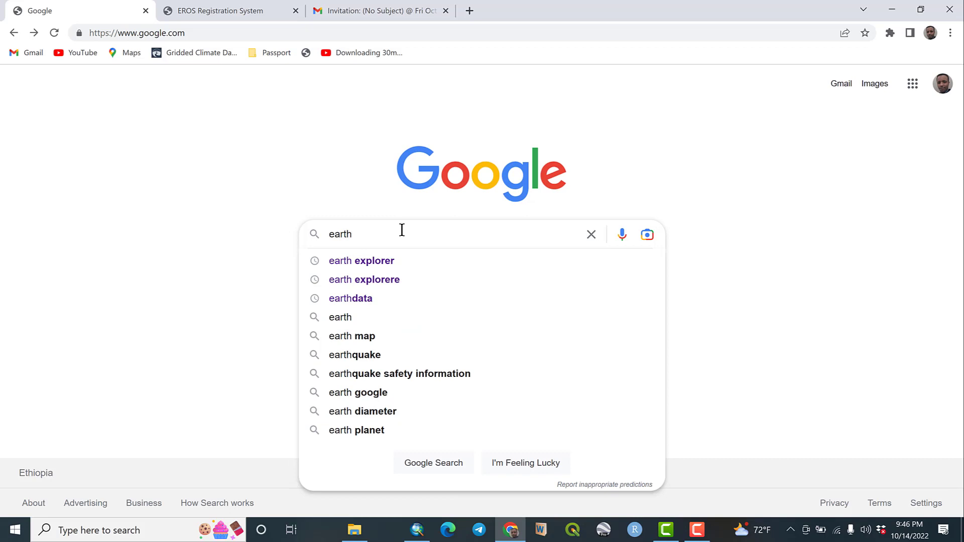
pyautogui.click(383, 259)
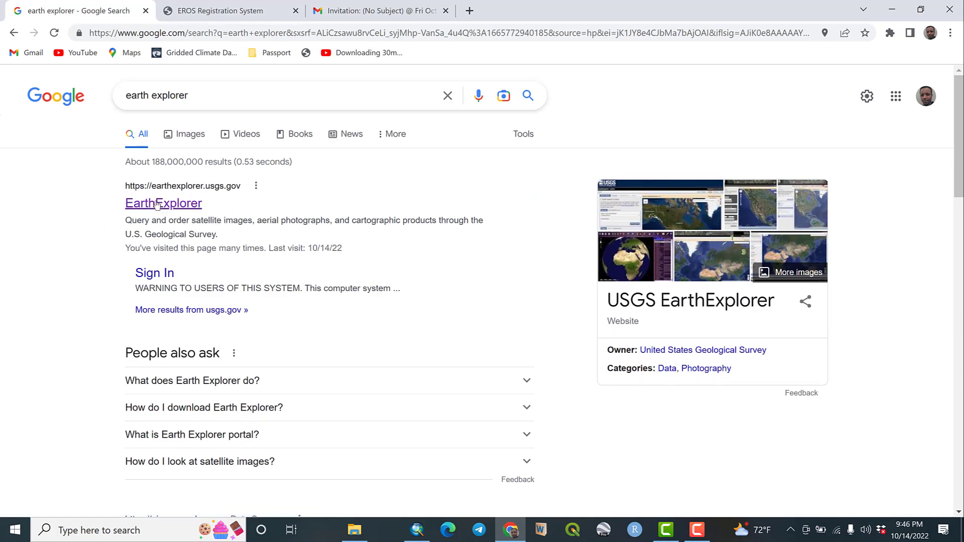
# Open the USGS EarthExplorer website at earthexplorer.usgs.gov from the search results
pyautogui.scroll(-2, 159, 207)
pyautogui.scroll(-9, 160, 207)
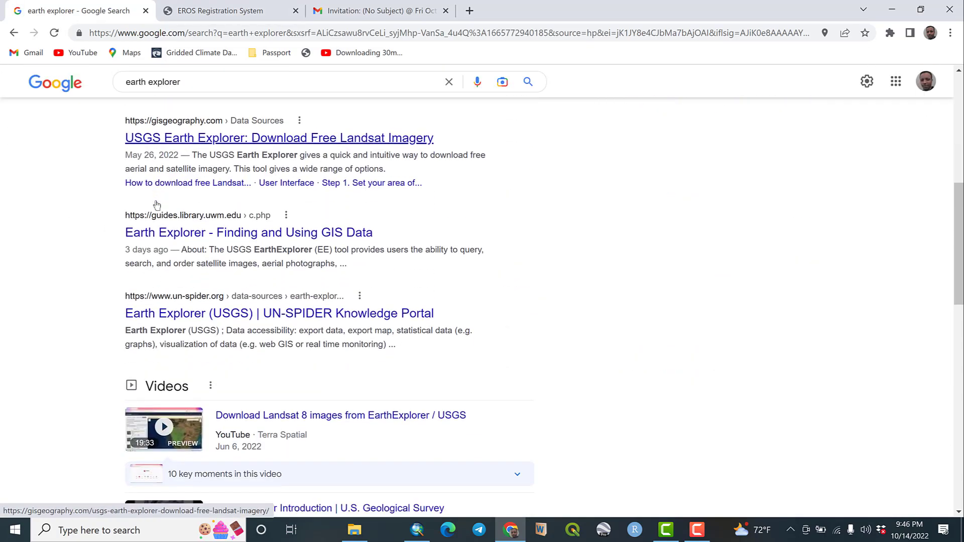
pyautogui.scroll(2, 160, 207)
pyautogui.scroll(10, 160, 207)
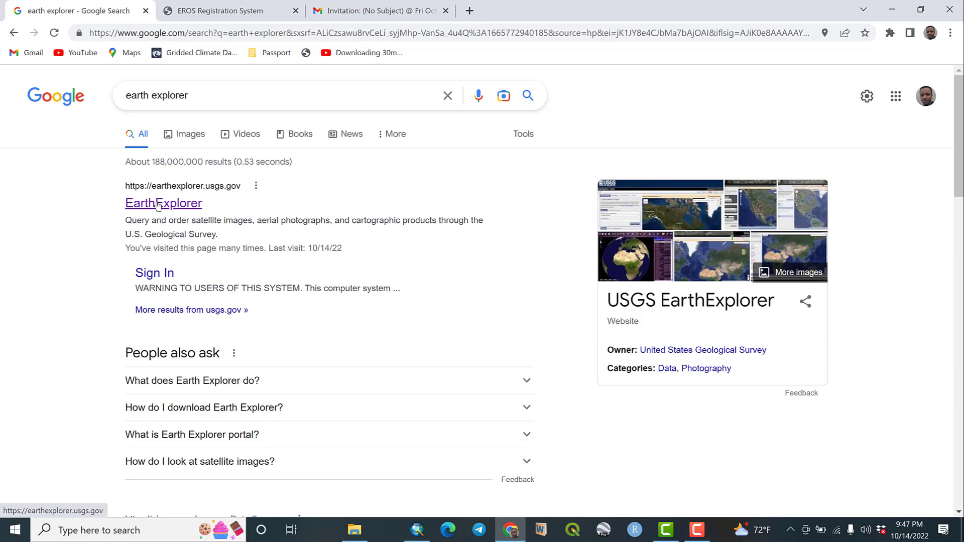
pyautogui.click(158, 203)
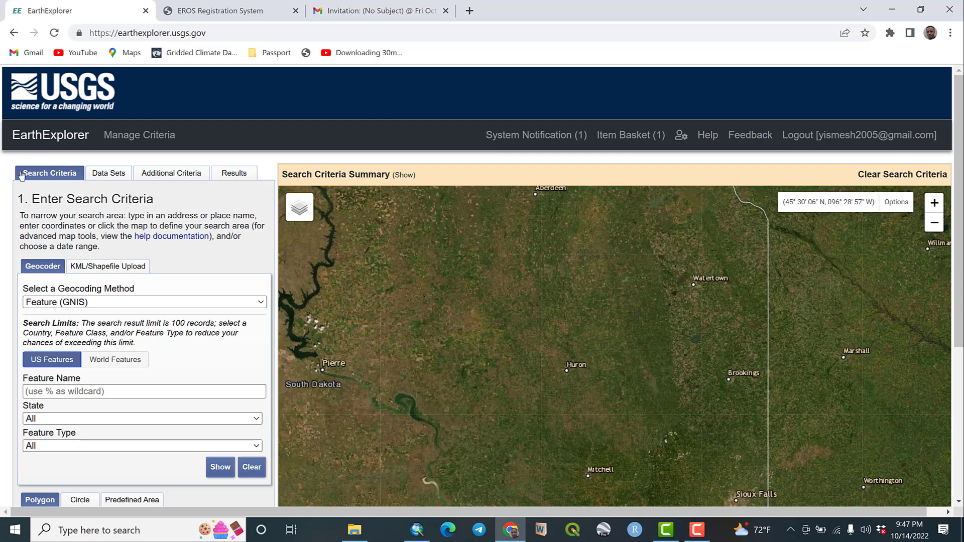
pyautogui.scroll(-3, 141, 276)
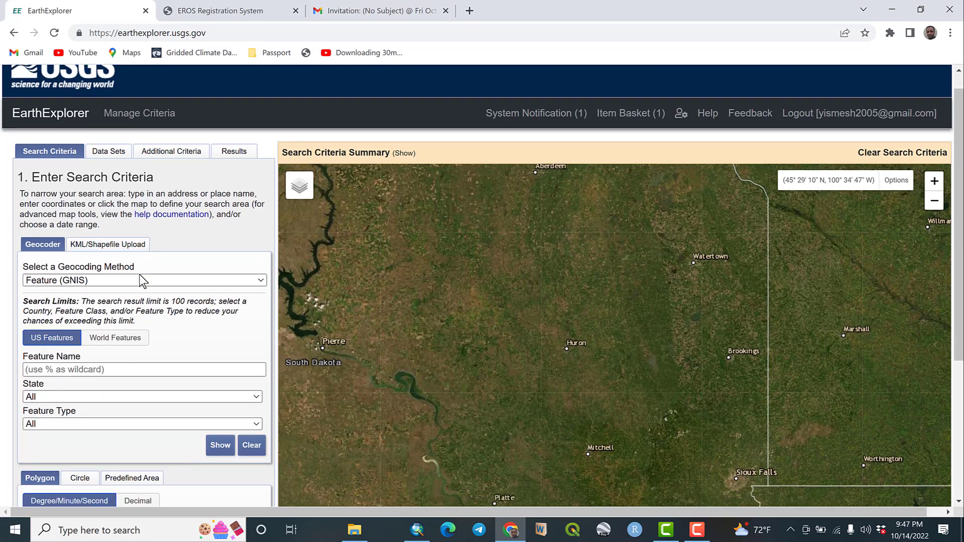
pyautogui.scroll(-1, 143, 281)
pyautogui.scroll(4, 140, 279)
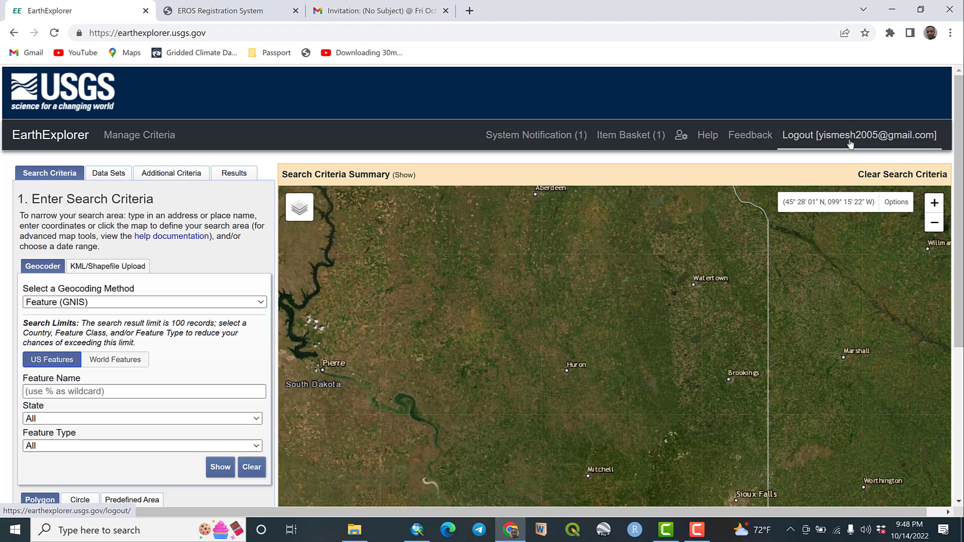
# Switch to the open EROS Registration System page and examine its sign-in form, including the username field
pyautogui.click(264, 10)
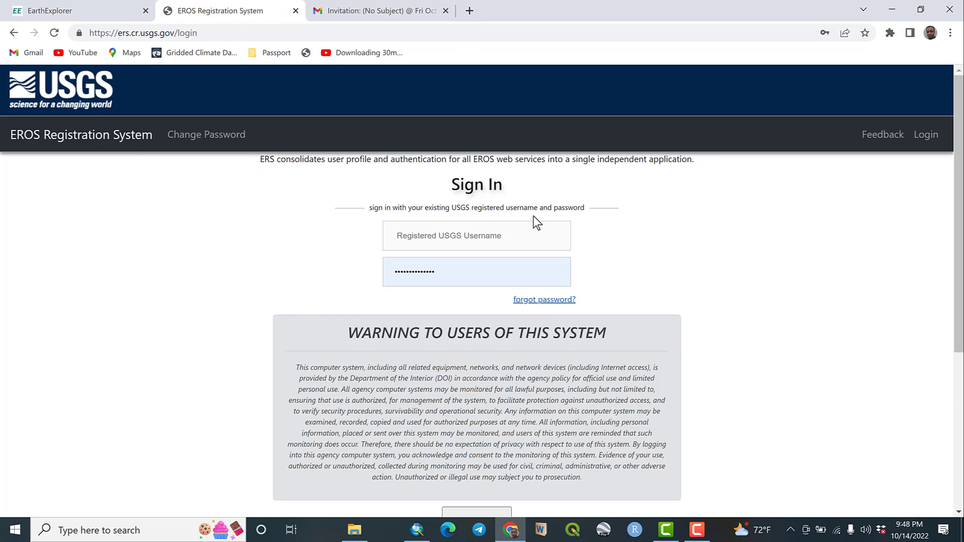
pyautogui.scroll(-6, 534, 217)
pyautogui.scroll(4, 534, 217)
pyautogui.scroll(2, 533, 217)
pyautogui.click(452, 234)
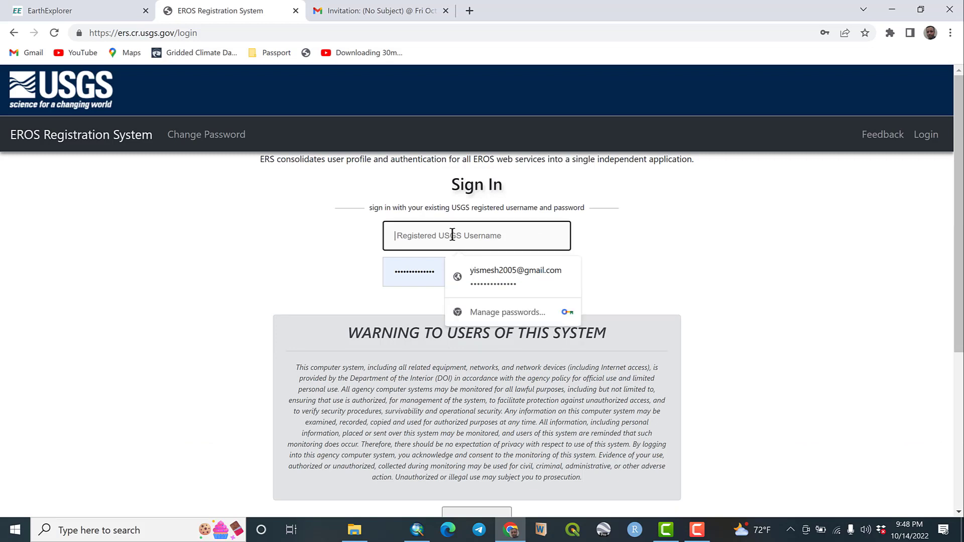
pyautogui.click(619, 240)
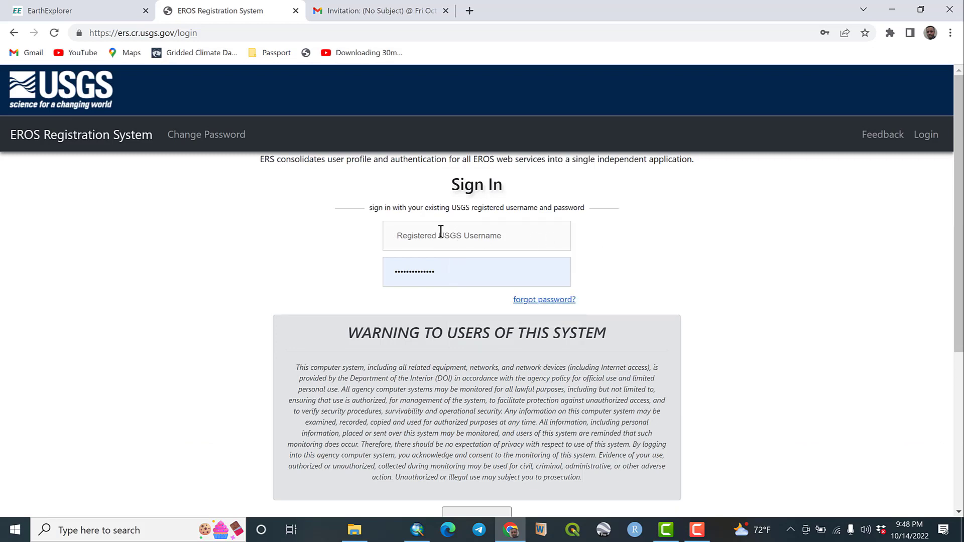
# Open the new account registration form and review its fields and the username and password requirements
pyautogui.scroll(-5, 634, 266)
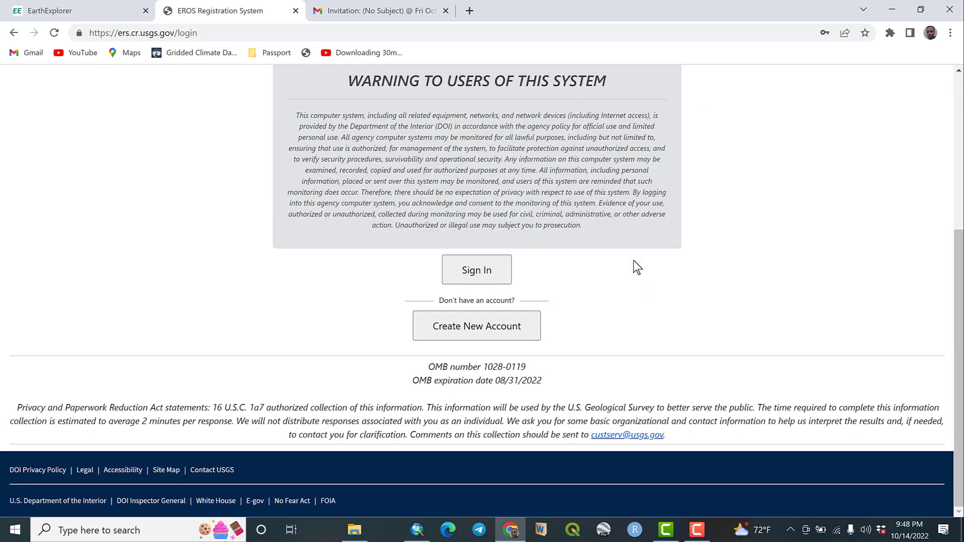
pyautogui.click(499, 332)
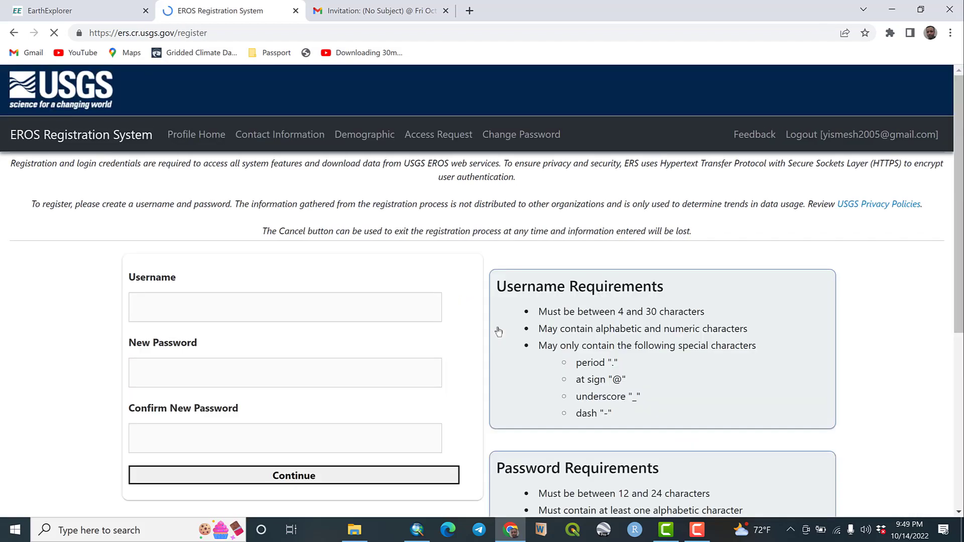
pyautogui.scroll(-5, 263, 274)
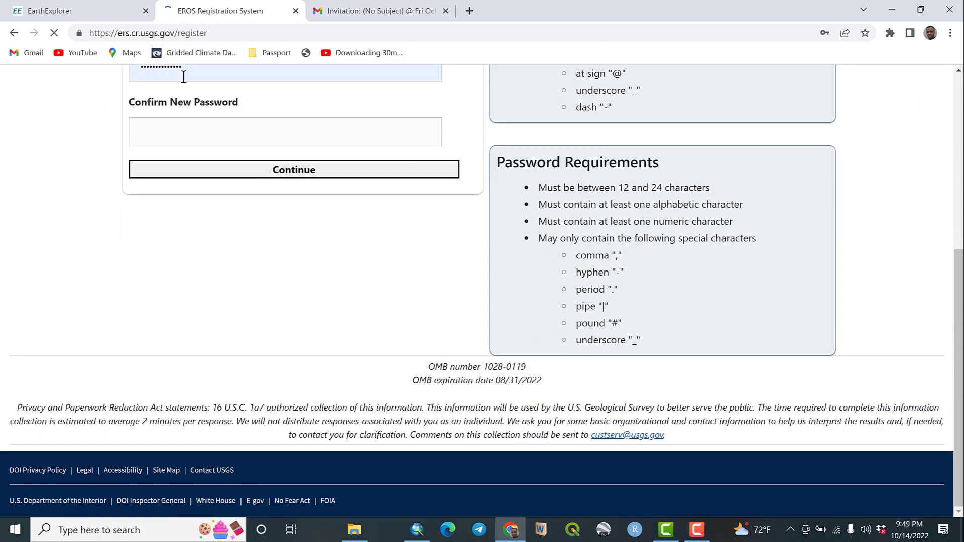
pyautogui.scroll(1, 187, 108)
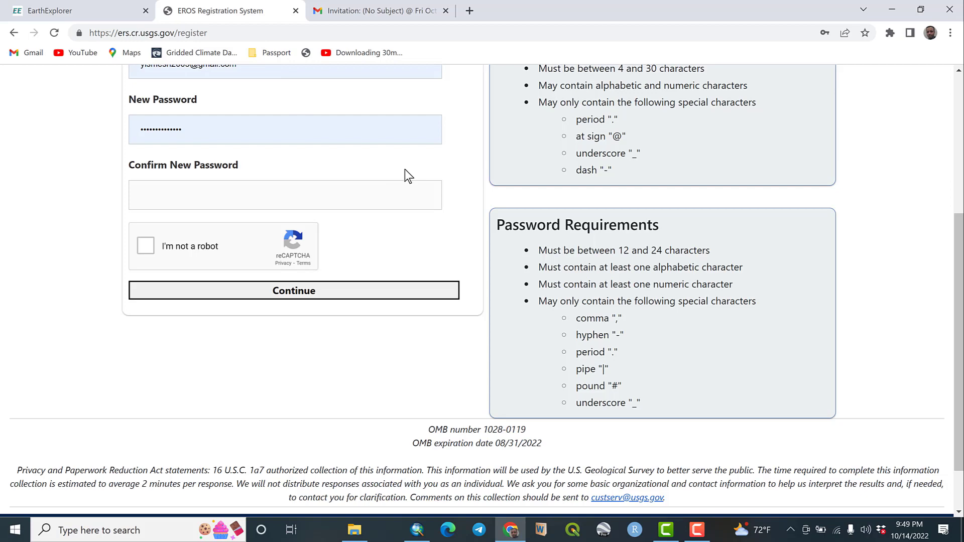
# Return to the EarthExplorer page and compare the Geocoder options with the KML/Shapefile upload options and accepted file formats
pyautogui.click(80, 10)
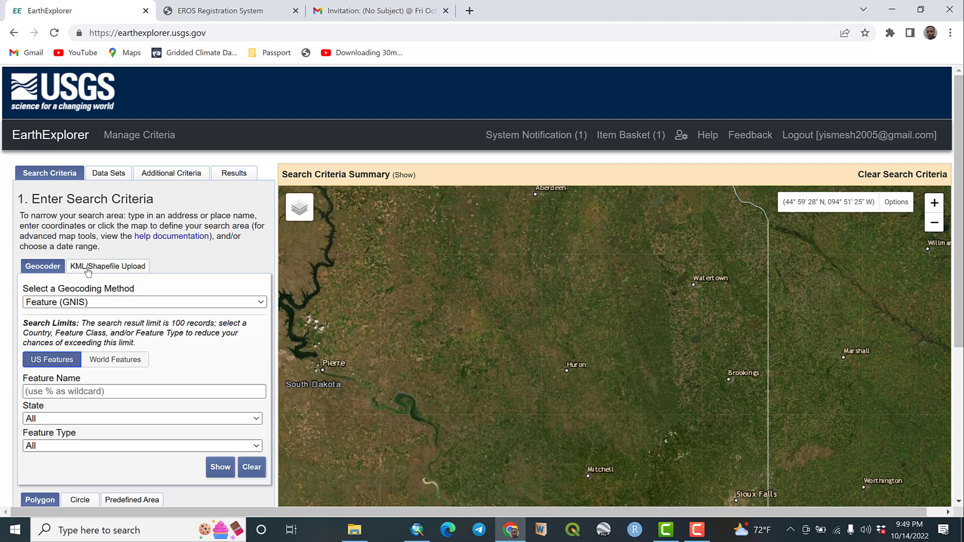
pyautogui.click(94, 268)
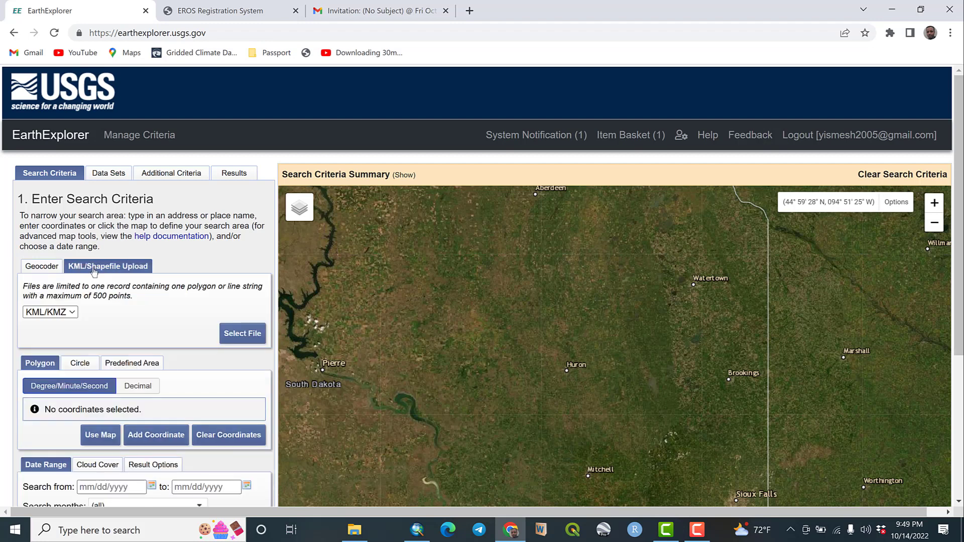
pyautogui.click(32, 268)
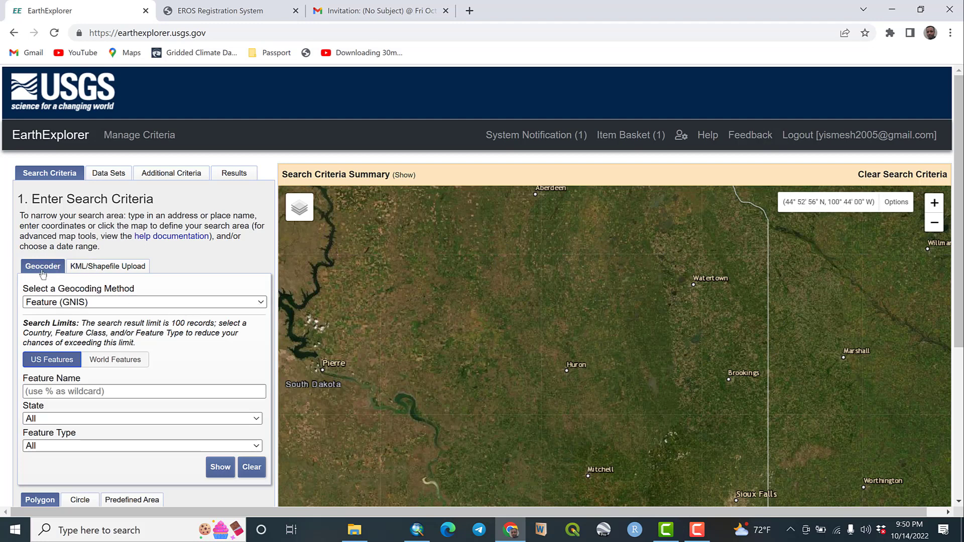
pyautogui.click(98, 268)
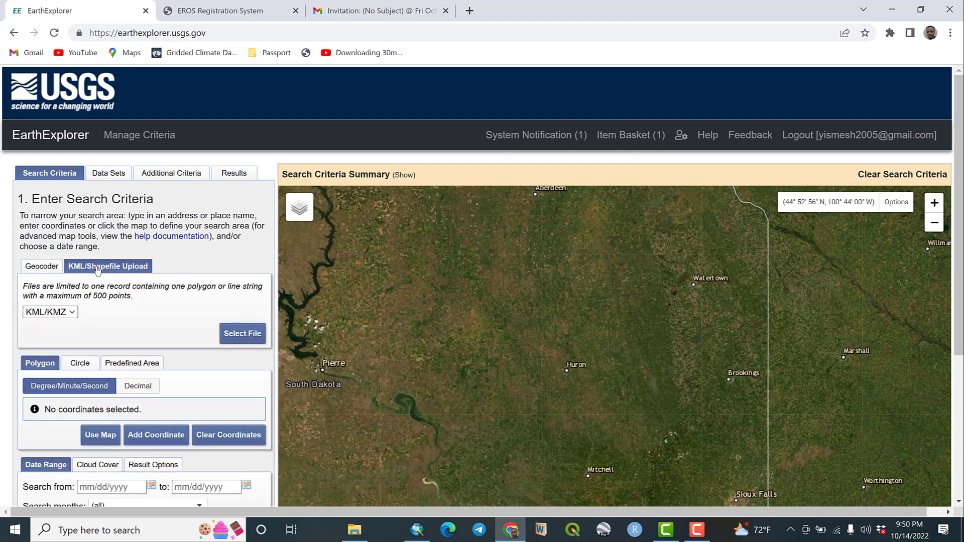
pyautogui.click(77, 314)
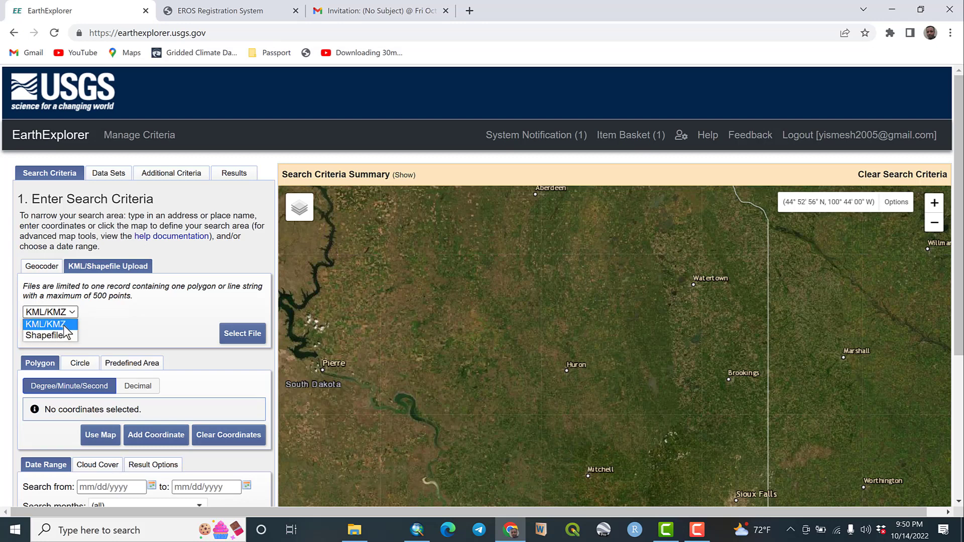
pyautogui.click(148, 319)
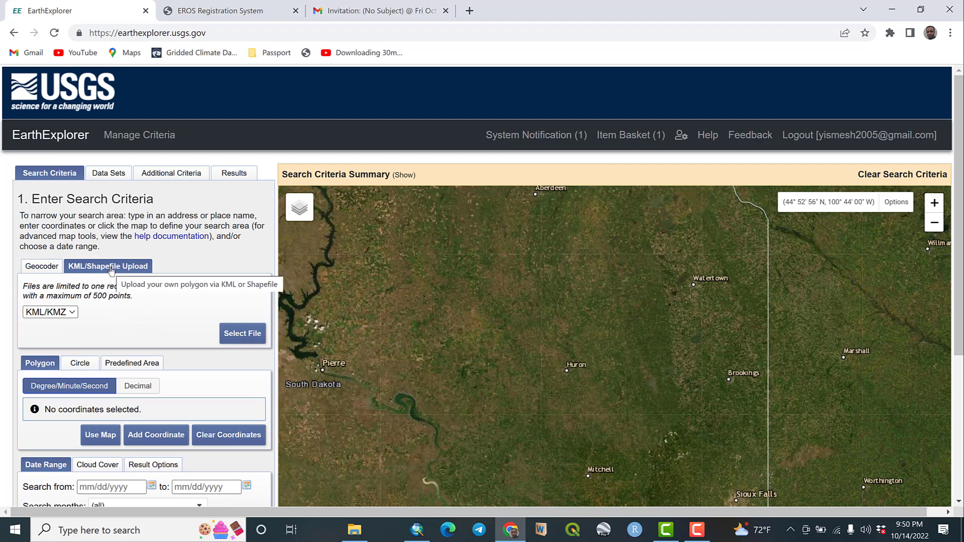
pyautogui.click(232, 335)
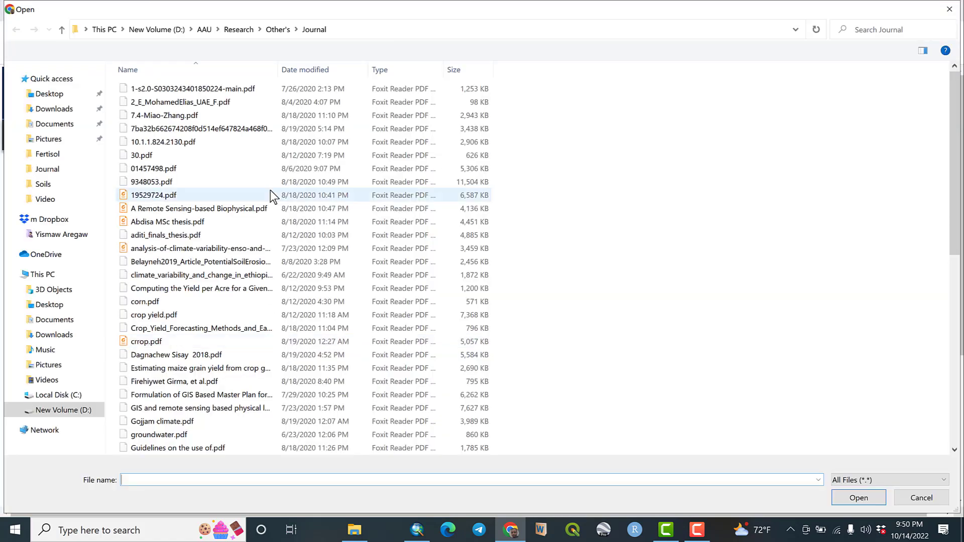
pyautogui.scroll(-7, 211, 282)
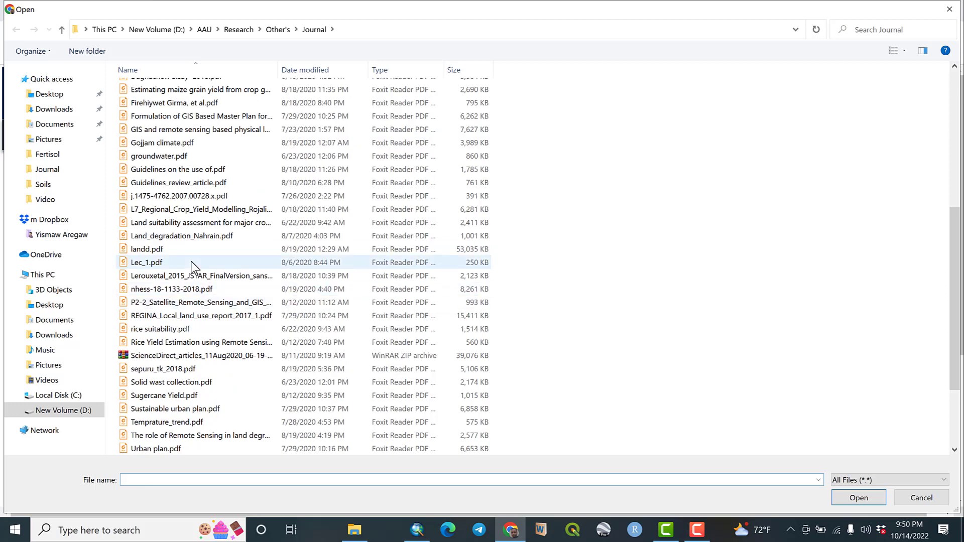
pyautogui.scroll(-3, 191, 262)
pyautogui.scroll(5, 191, 263)
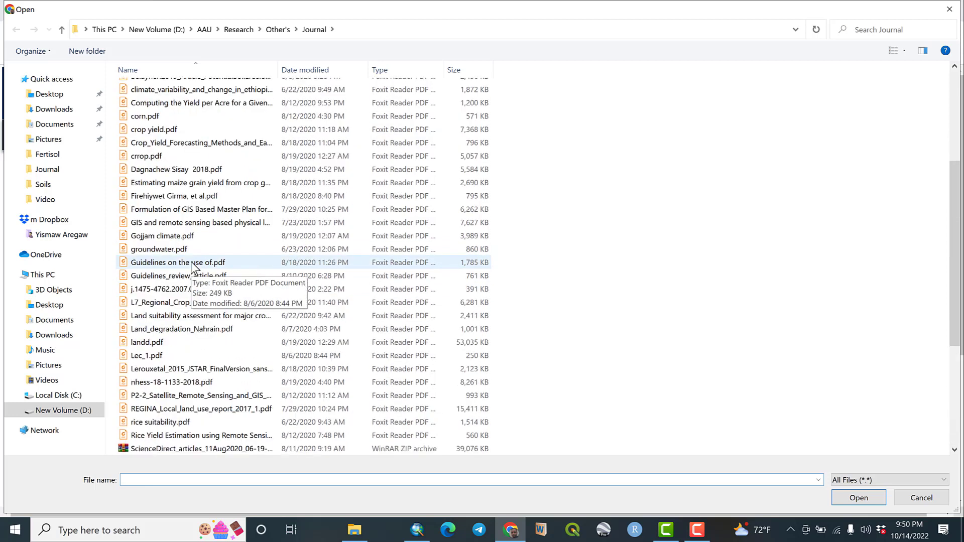
pyautogui.scroll(-5, 191, 262)
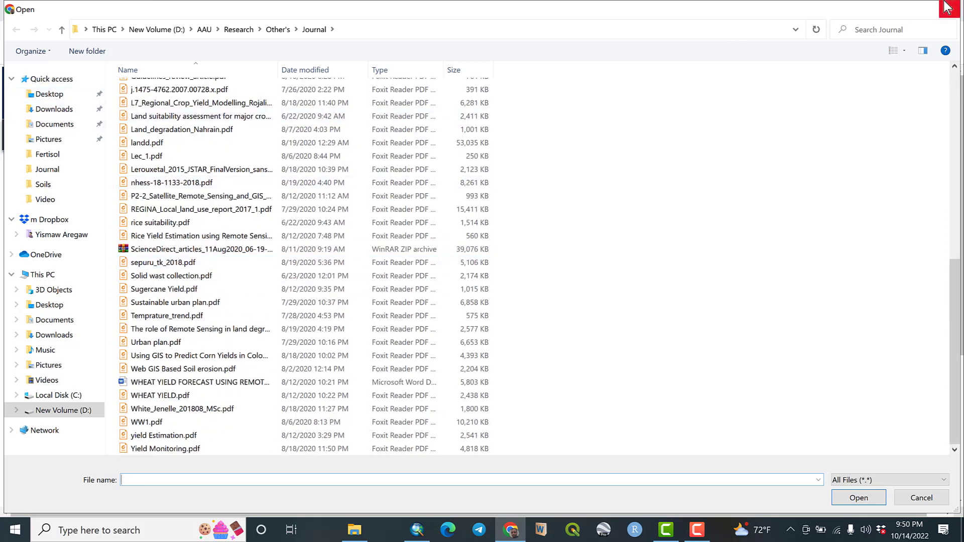
pyautogui.click(951, 14)
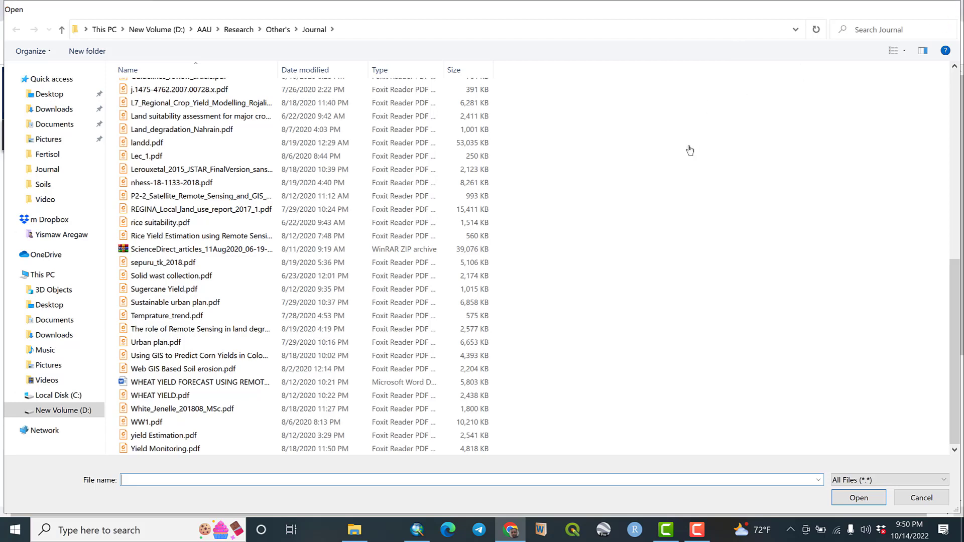
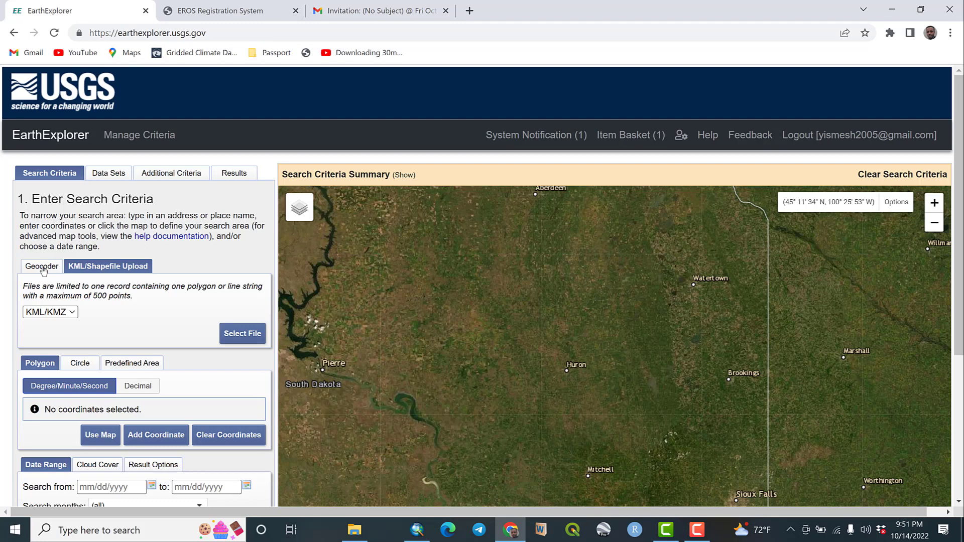
# Draw a four-corner search polygon on the map around Adis Zemen, Ethiopia, spanning about 12°06'–12°19' N and 37°45'–38°02' E
pyautogui.click(43, 269)
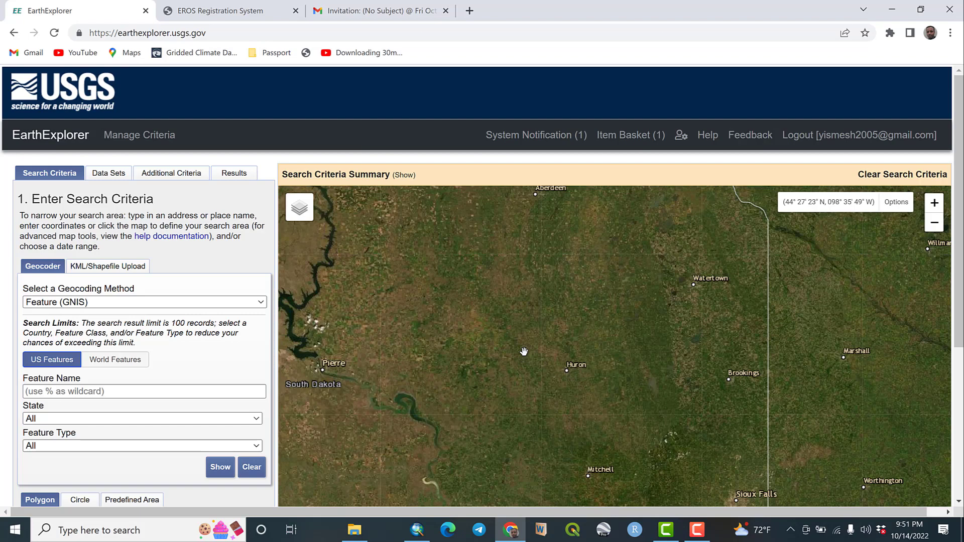
pyautogui.scroll(-1, 524, 351)
pyautogui.scroll(6, 524, 352)
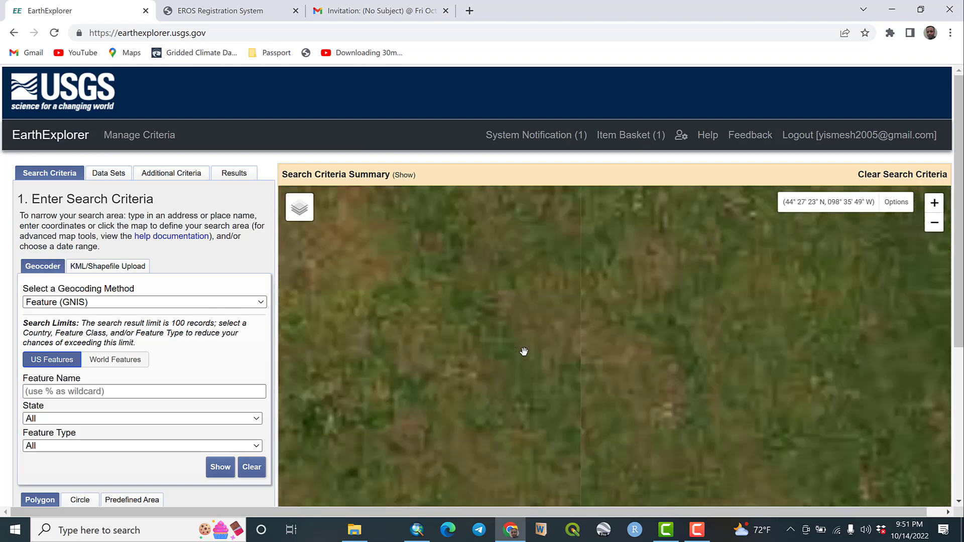
pyautogui.scroll(-8, 524, 352)
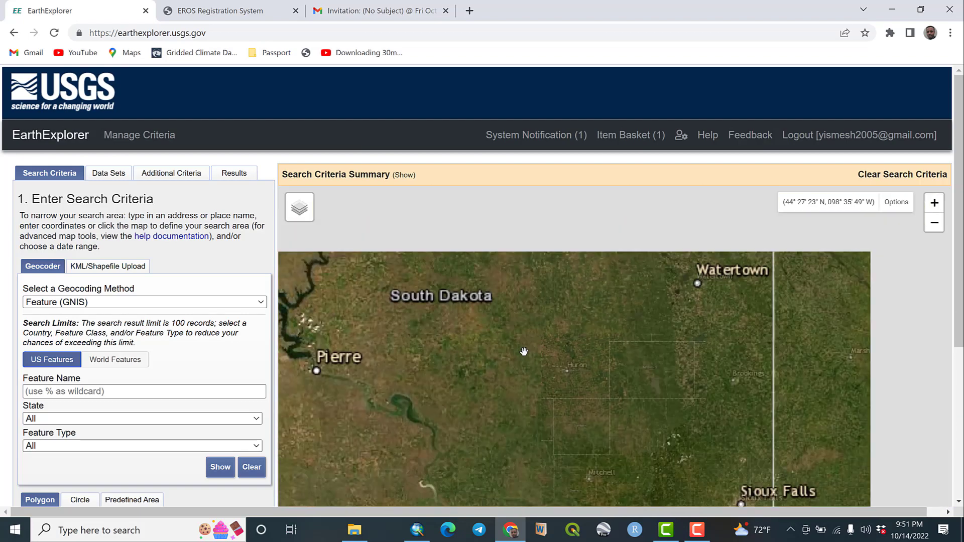
pyautogui.scroll(-5, 523, 352)
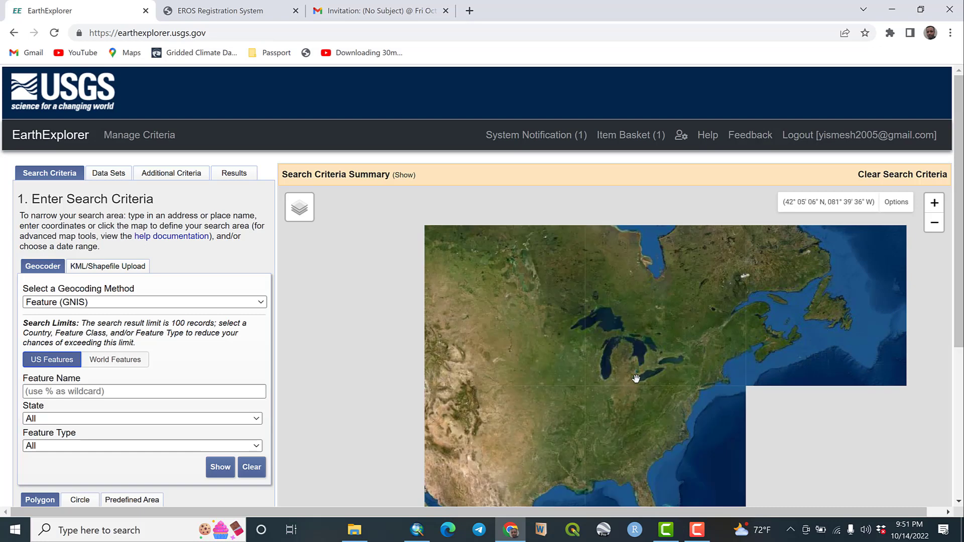
pyautogui.moveTo(613, 373); pyautogui.dragTo(405, 268)
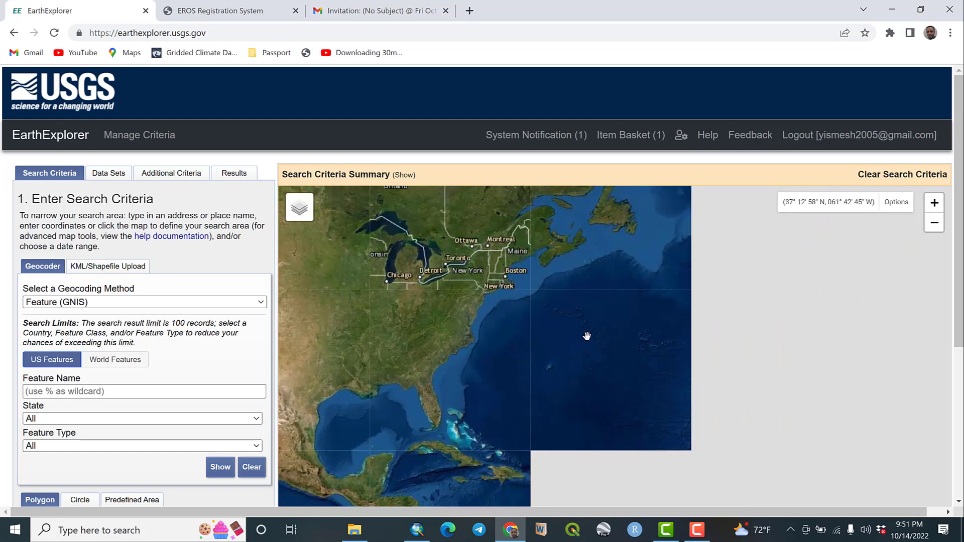
pyautogui.moveTo(587, 348); pyautogui.dragTo(340, 278)
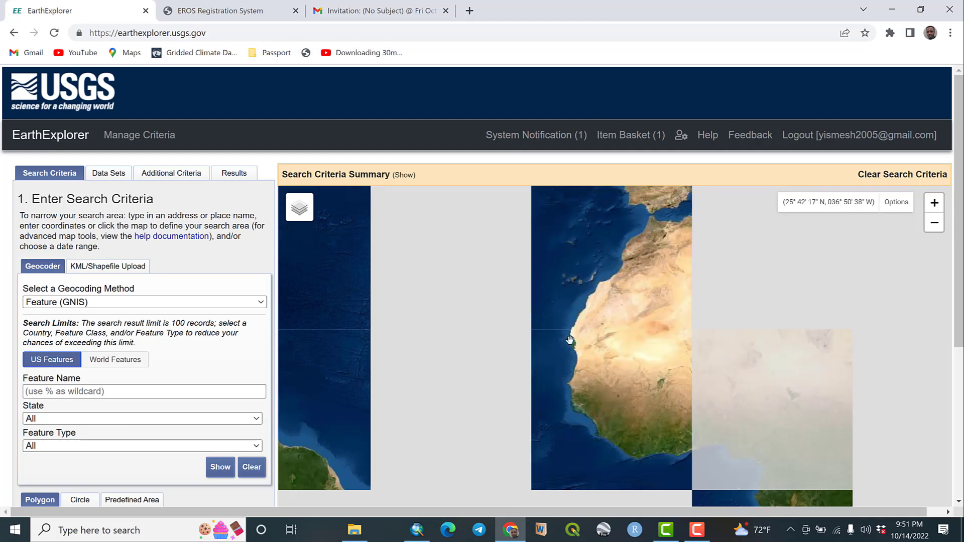
pyautogui.moveTo(601, 351); pyautogui.dragTo(406, 347)
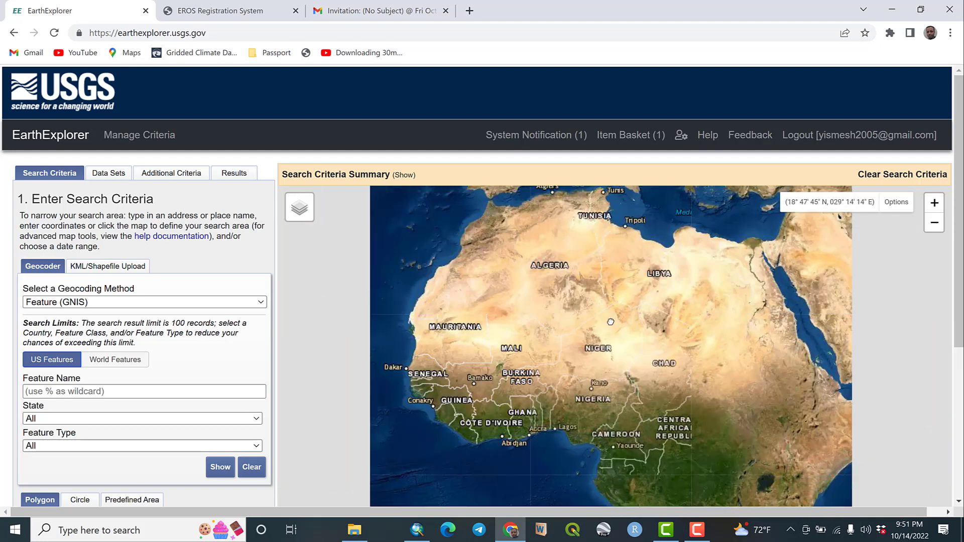
pyautogui.scroll(5, 539, 305)
pyautogui.scroll(2, 540, 305)
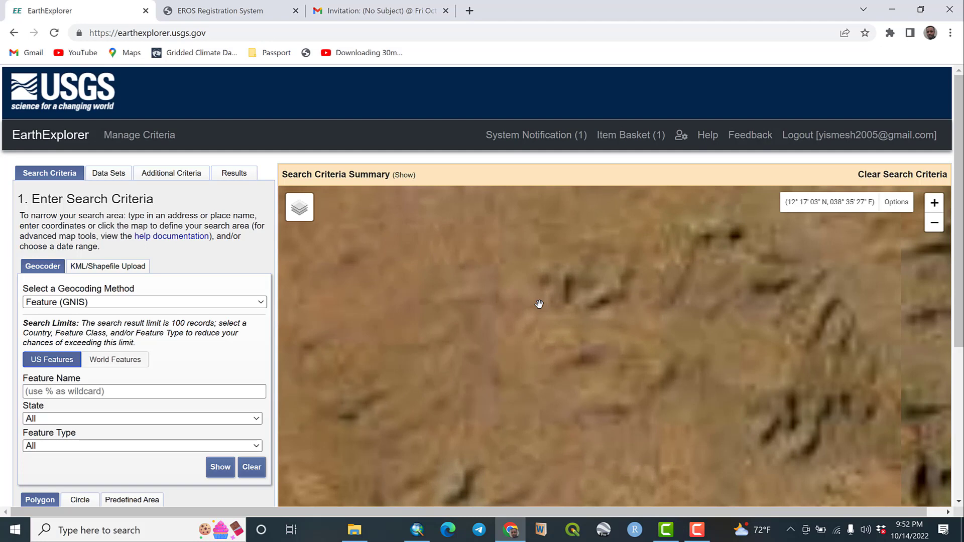
pyautogui.moveTo(517, 316); pyautogui.dragTo(698, 336)
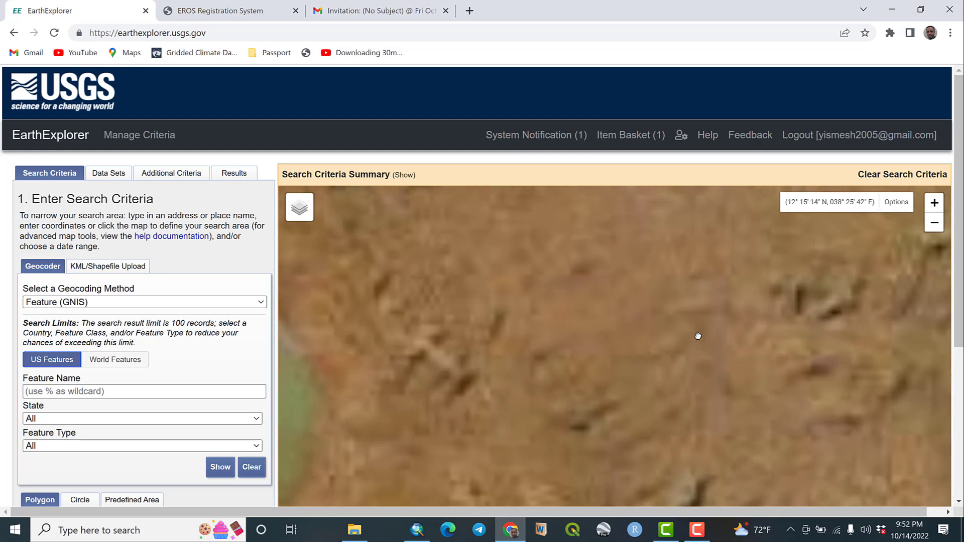
pyautogui.scroll(-1, 517, 308)
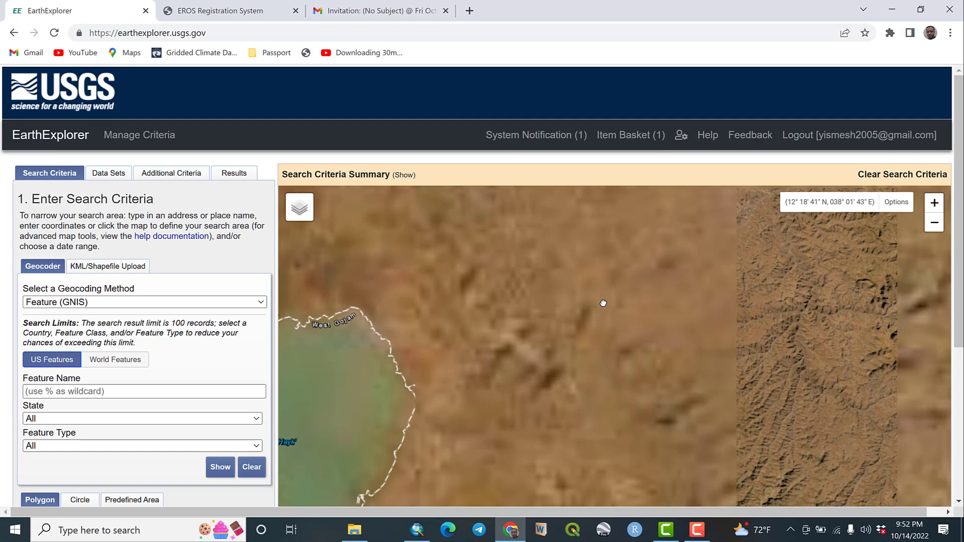
pyautogui.moveTo(603, 304); pyautogui.dragTo(594, 268)
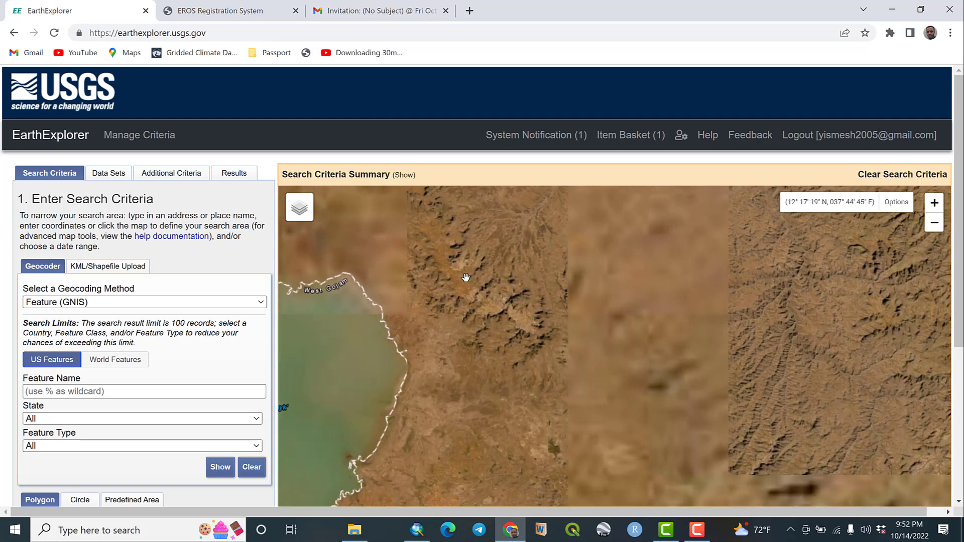
pyautogui.click(473, 366)
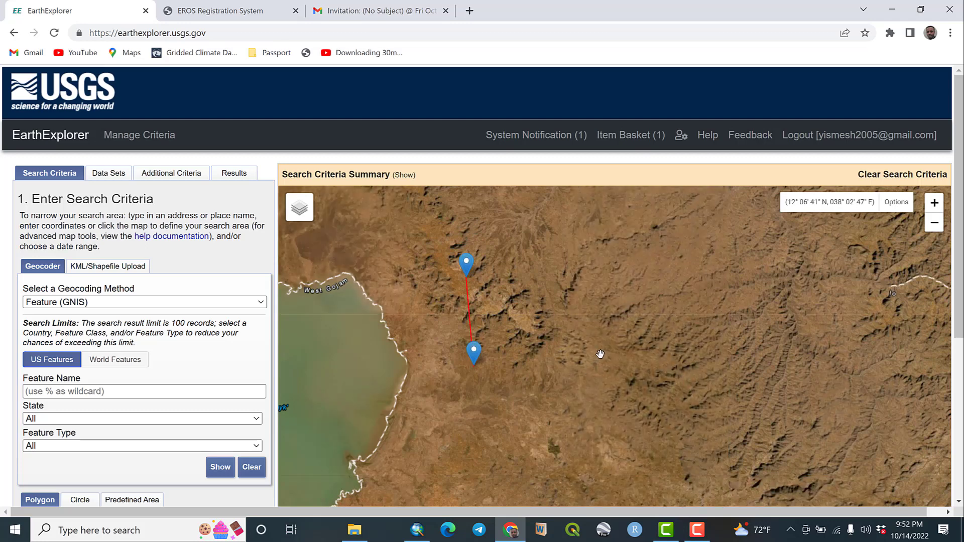
pyautogui.click(596, 340)
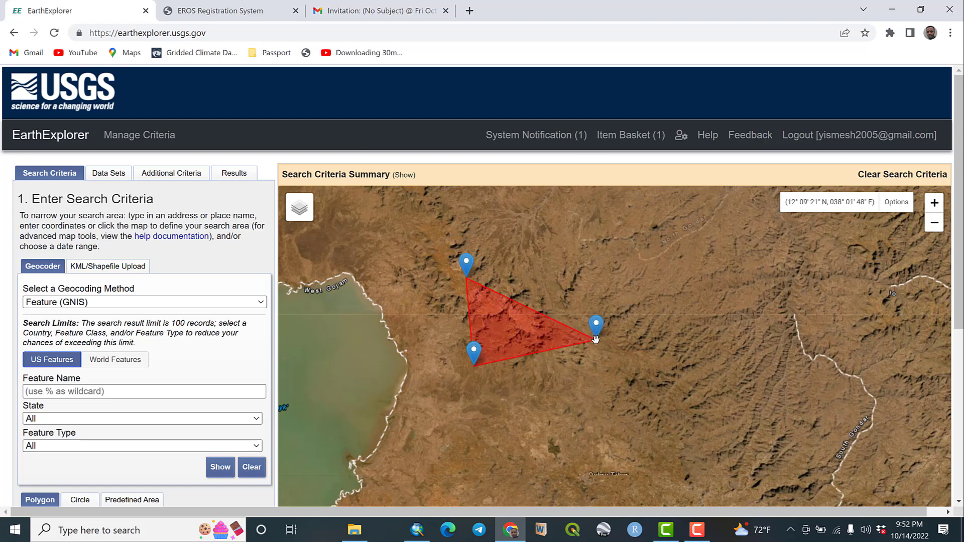
pyautogui.click(589, 262)
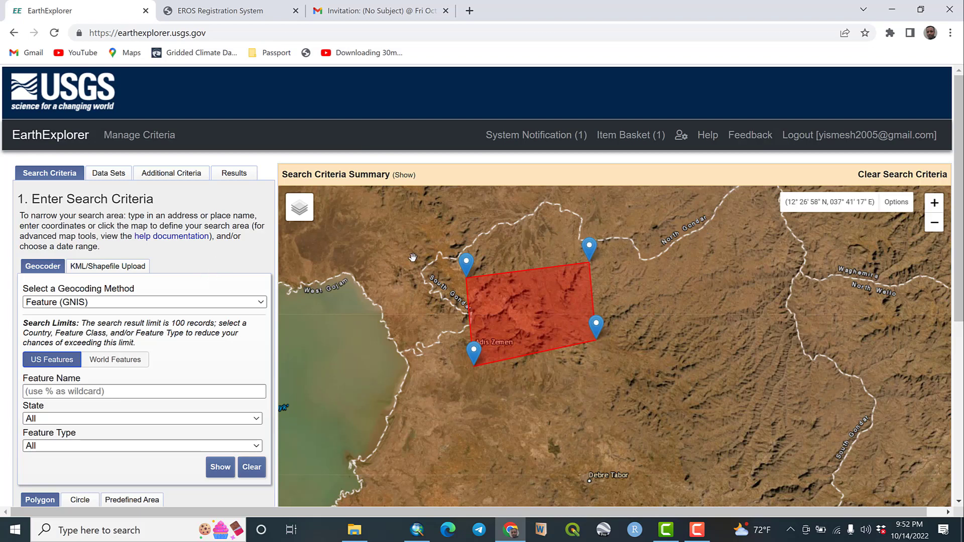
# Review the list of corner coordinates recorded for the search polygon
pyautogui.moveTo(959, 234); pyautogui.dragTo(959, 291)
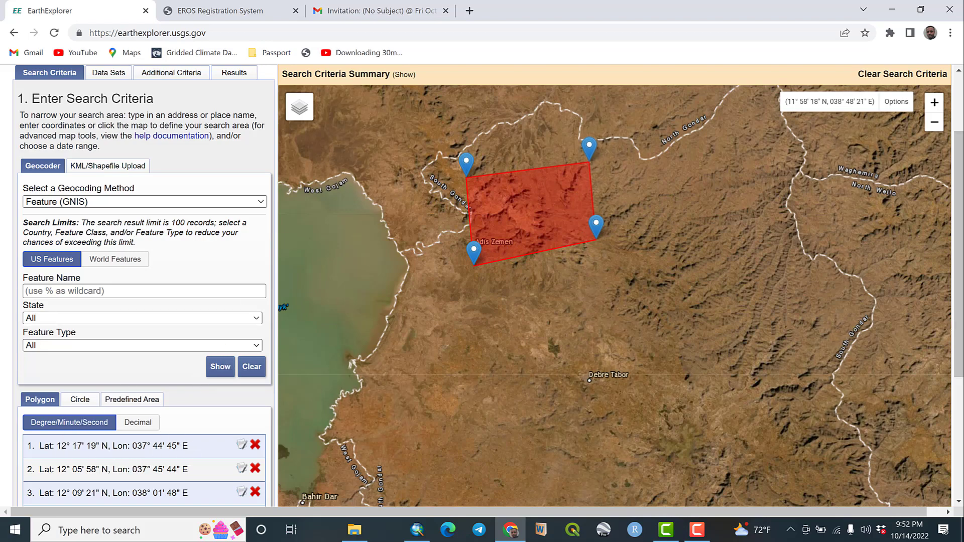
pyautogui.scroll(-4, 960, 321)
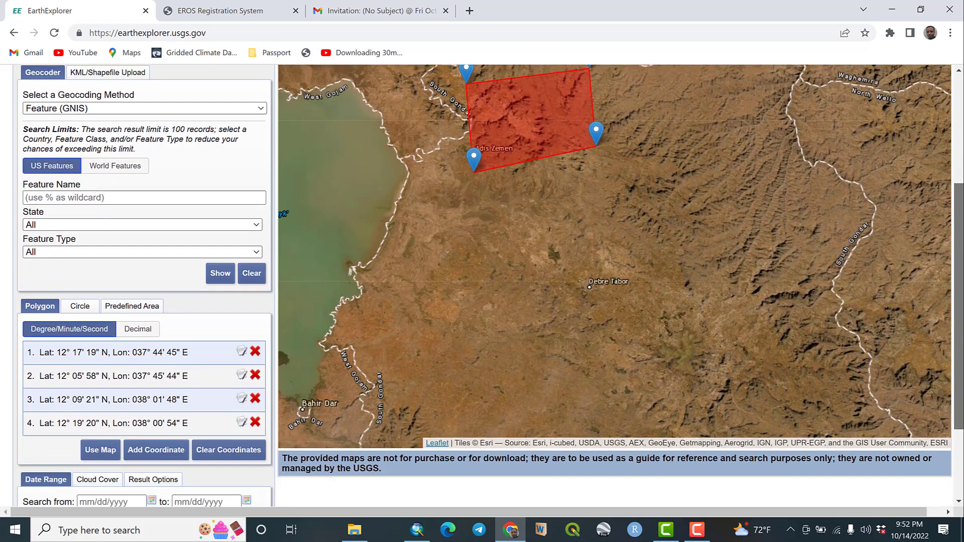
pyautogui.scroll(6, 959, 254)
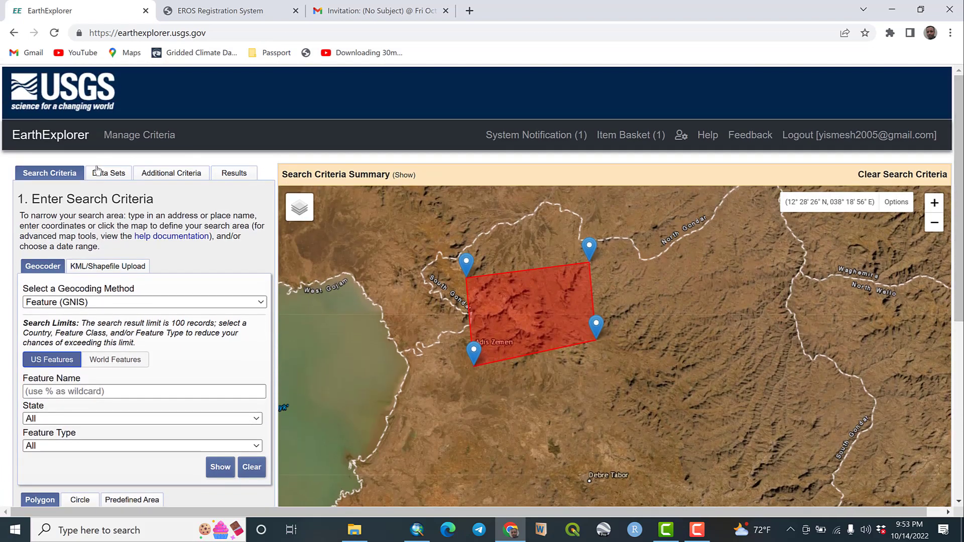
# Choose SRTM 1 Arc-Second Global from the SRTM group of the Digital Elevation data sets for the search
pyautogui.click(102, 175)
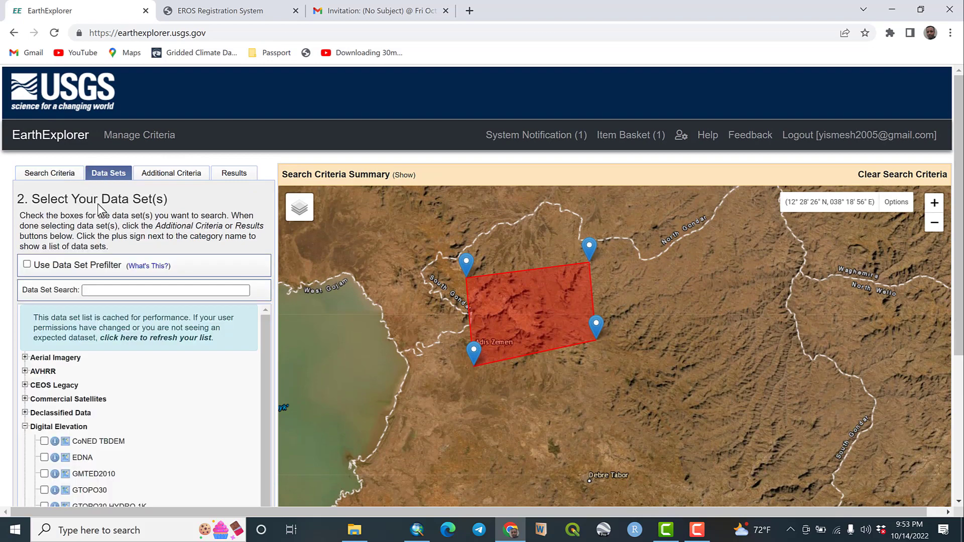
pyautogui.scroll(-1, 119, 417)
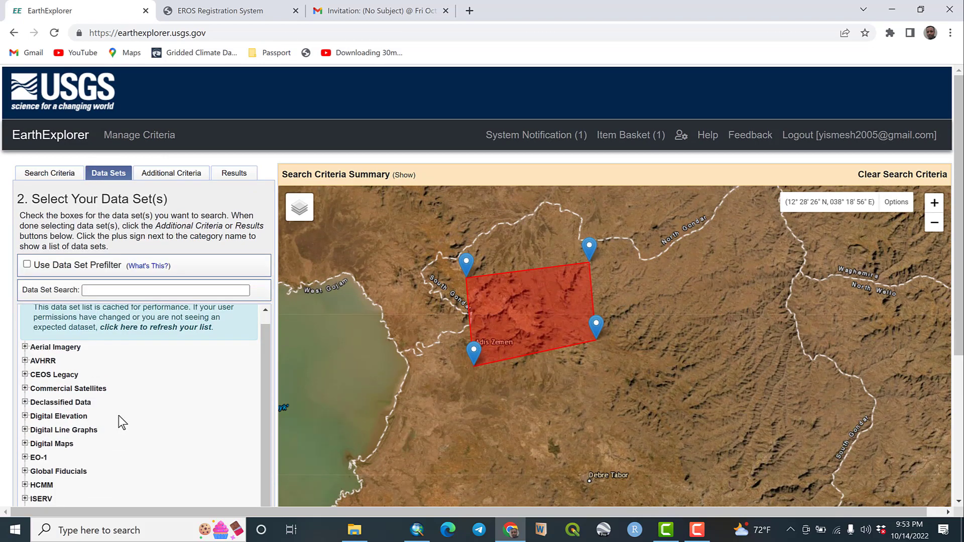
pyautogui.scroll(-3, 150, 394)
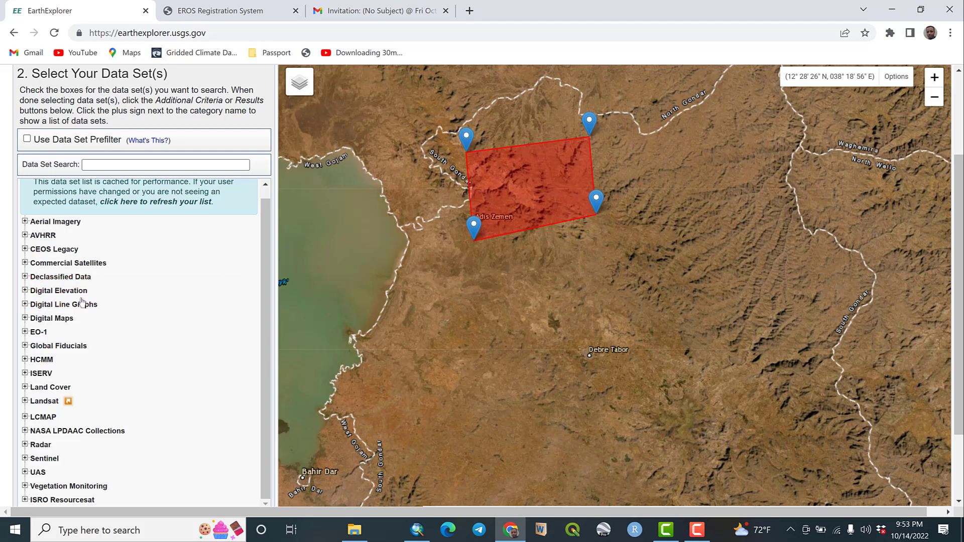
pyautogui.click(25, 290)
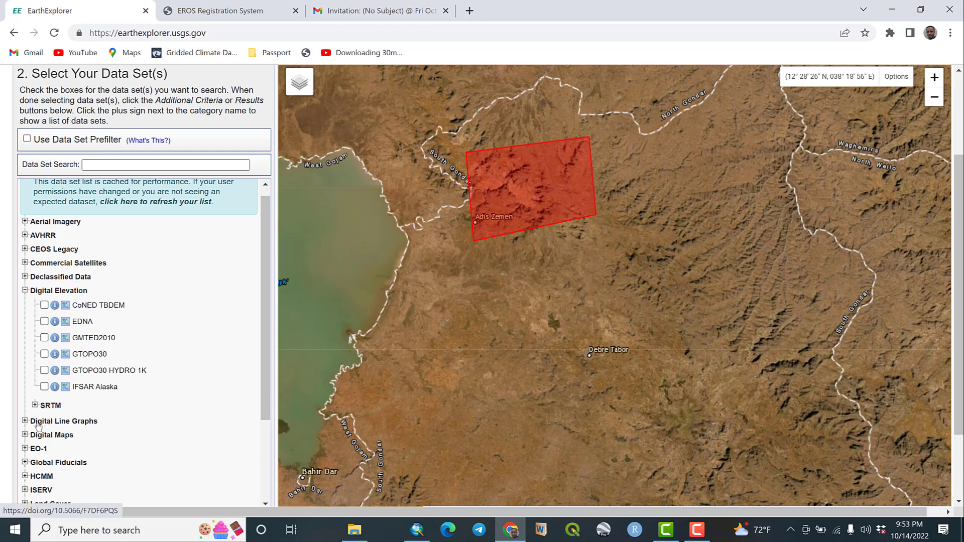
pyautogui.click(35, 406)
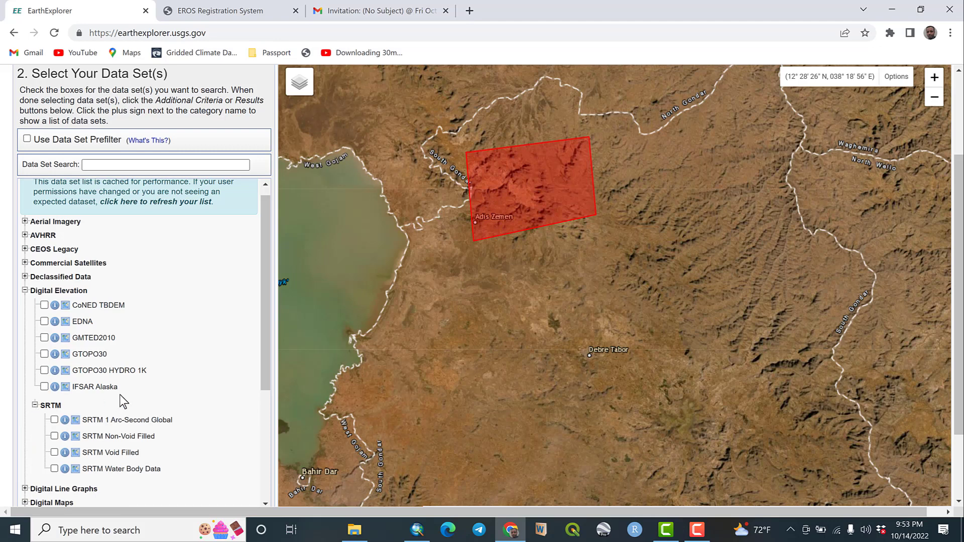
pyautogui.moveTo(263, 351); pyautogui.dragTo(263, 409)
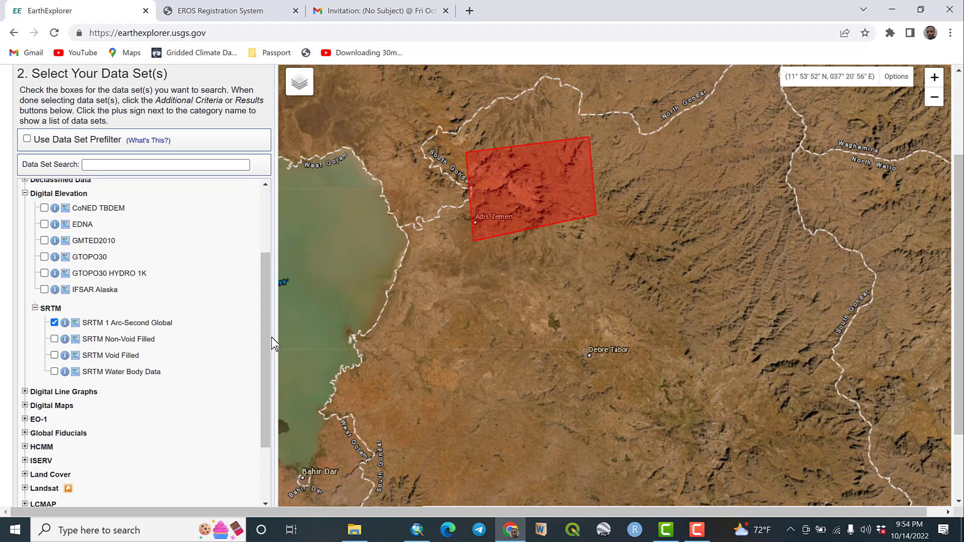
pyautogui.scroll(-1, 266, 334)
pyautogui.scroll(-1, 259, 394)
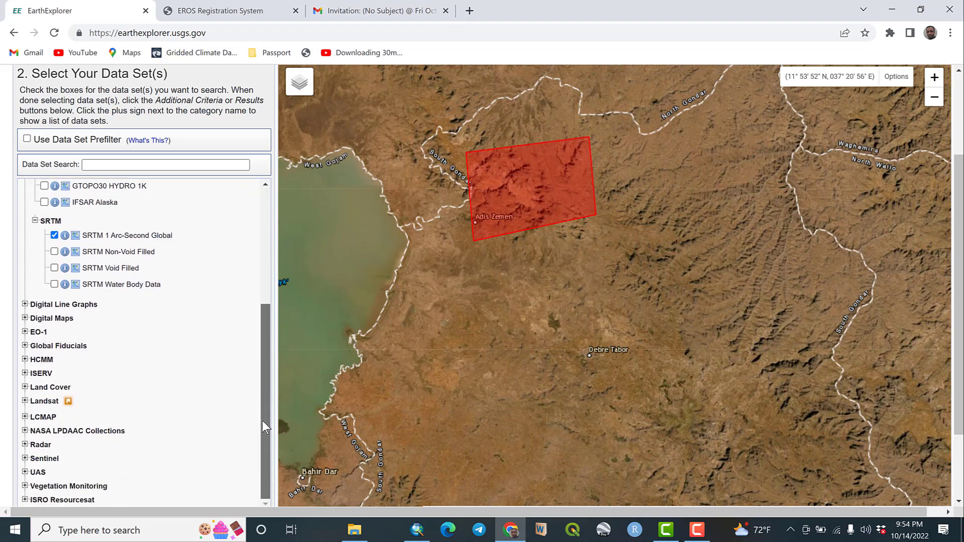
# Leave the optional additional criteria unset and show the search results for SRTM 1 Arc-Second Global
pyautogui.scroll(3, 262, 386)
pyautogui.scroll(3, 255, 281)
pyautogui.click(171, 173)
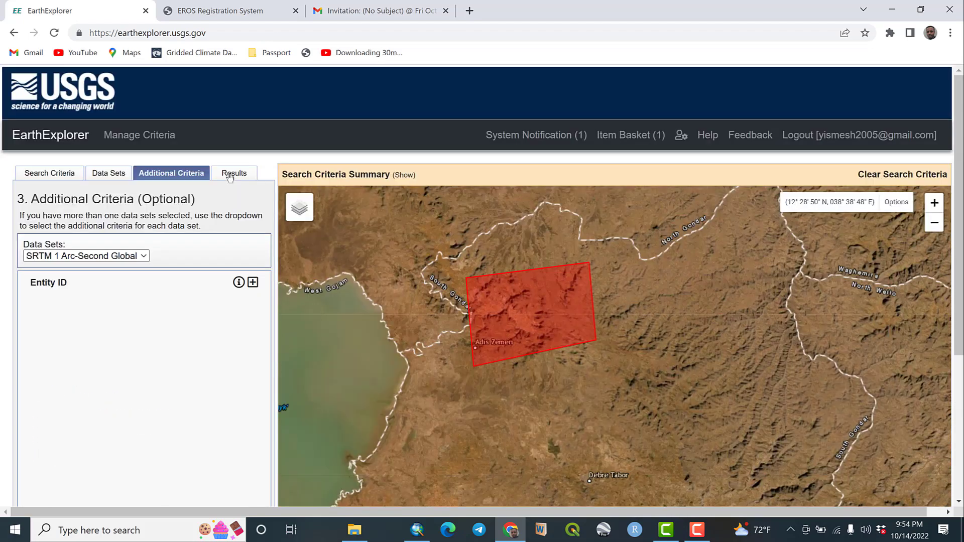
pyautogui.click(230, 175)
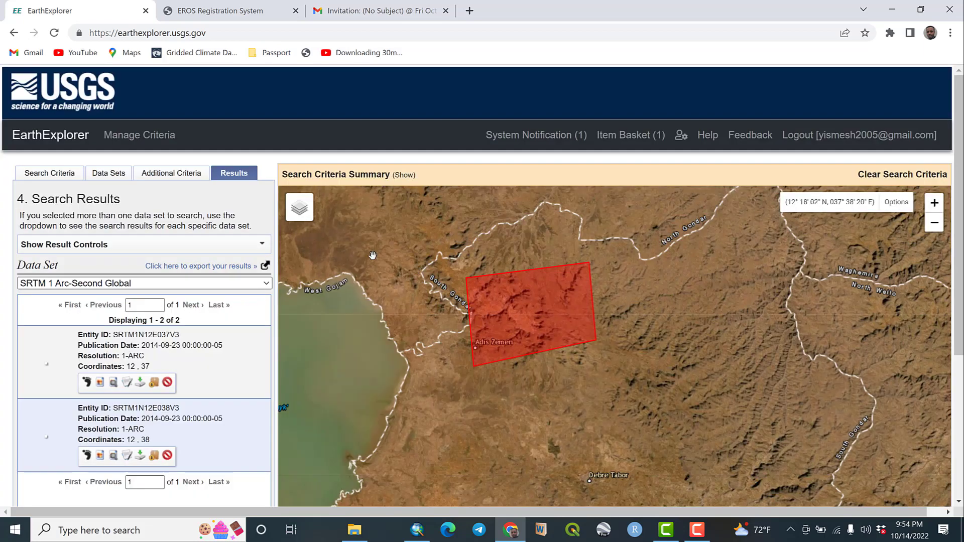
pyautogui.scroll(-2, 959, 300)
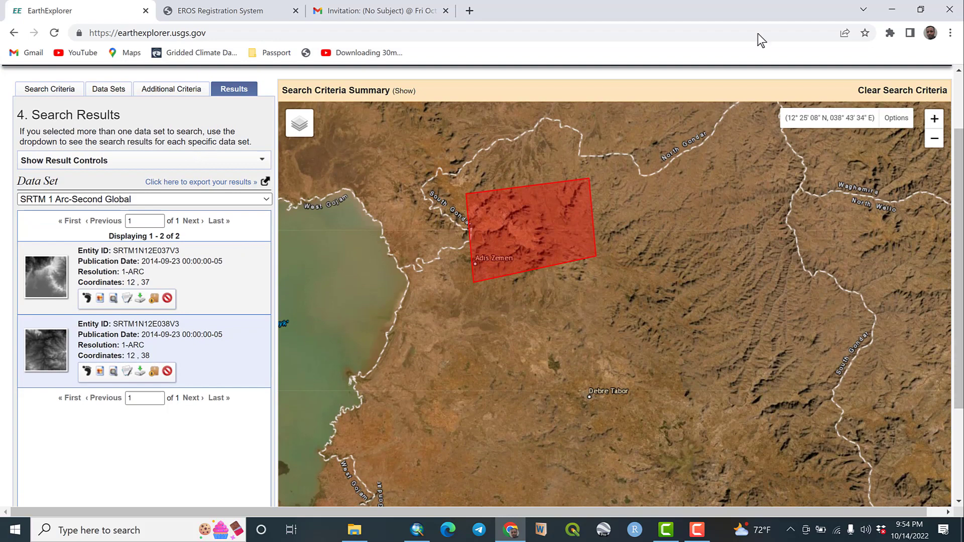
# Compare the map footprints of scenes SRTM1N12E037V3 and SRTM1N12E038V3 against the search polygon, separately and together, and hide both
pyautogui.click(88, 299)
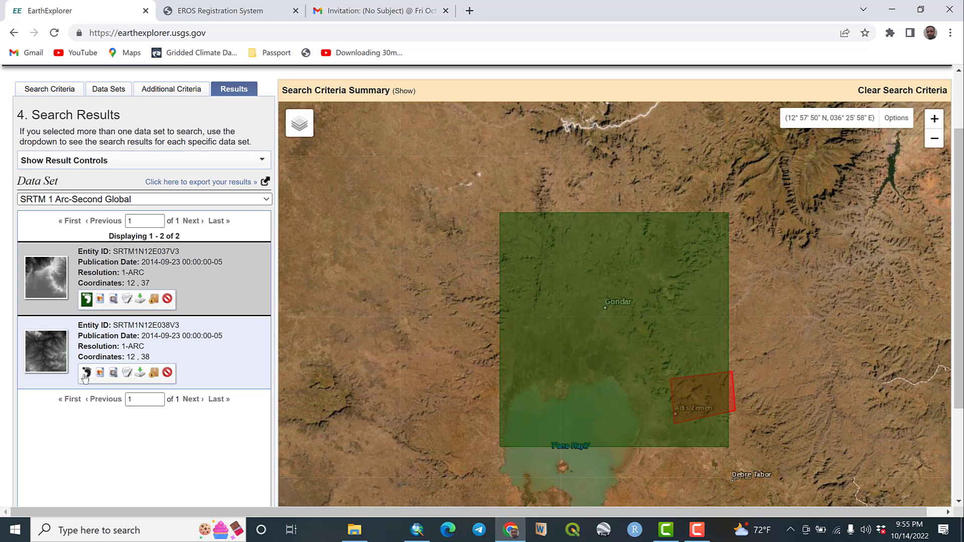
pyautogui.click(86, 299)
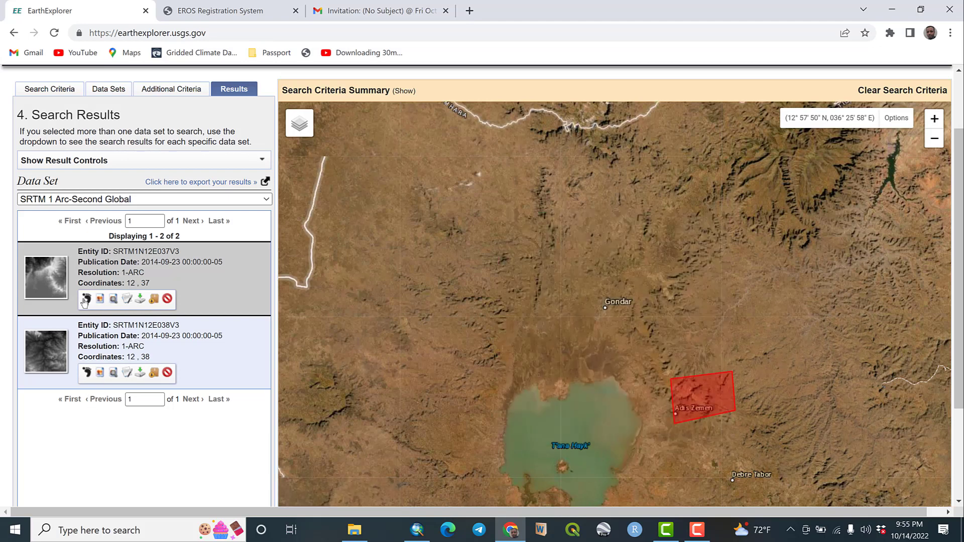
pyautogui.click(87, 372)
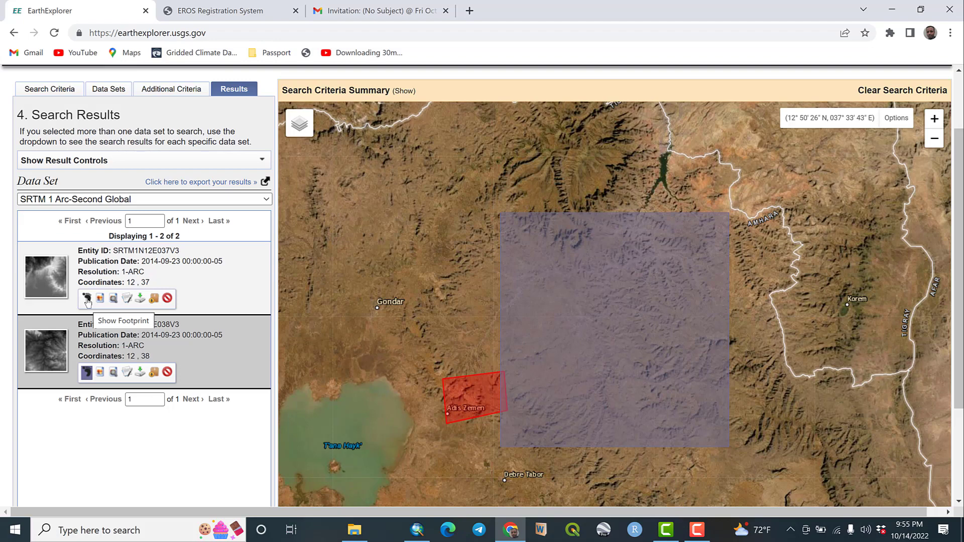
pyautogui.click(86, 299)
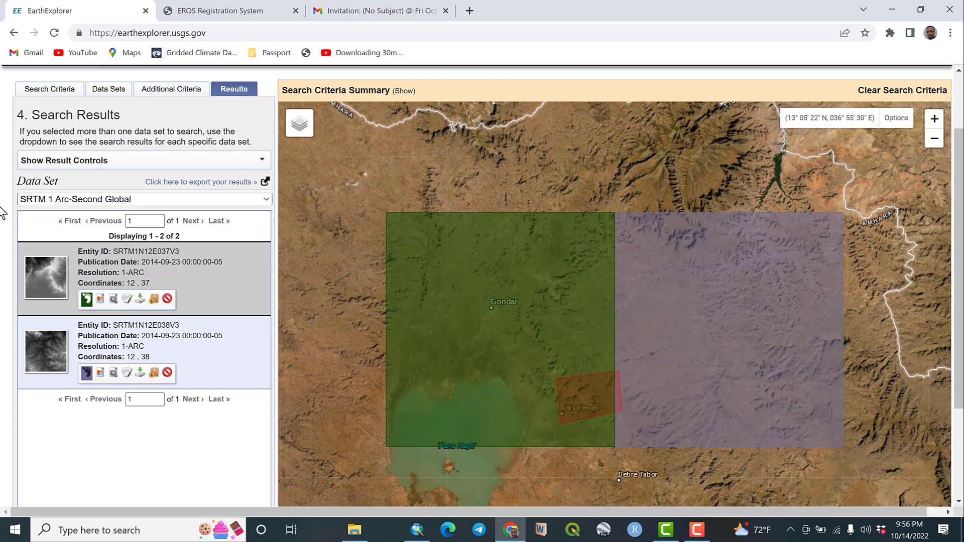
pyautogui.click(87, 373)
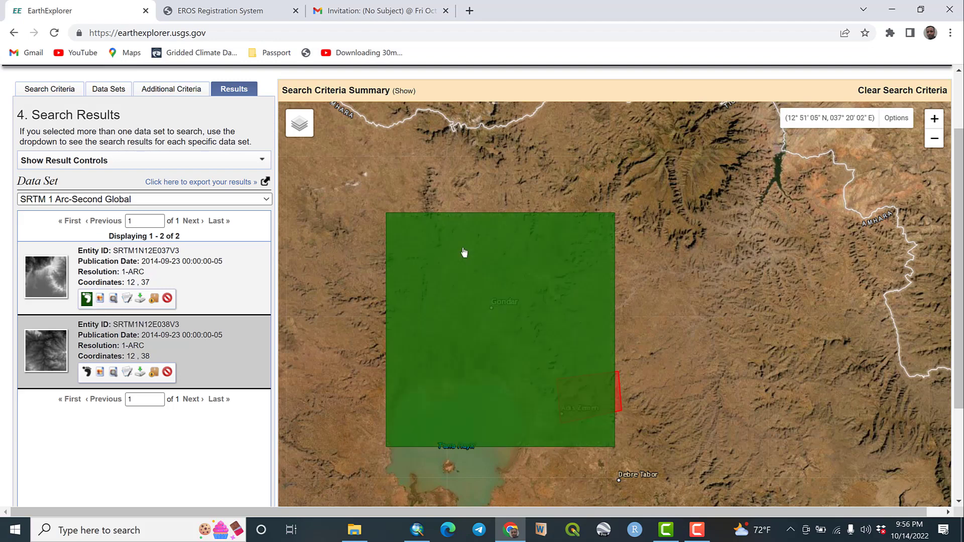
pyautogui.click(88, 299)
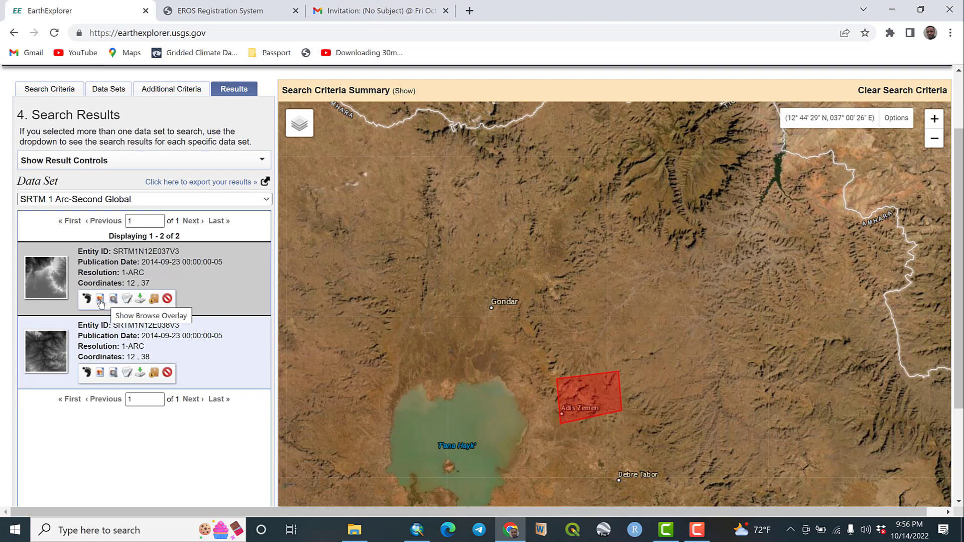
# Overlay the browse image of scene SRTM1N12E037V3 on the map and download the scene as GeoTIFF 1 Arc-second to C:/Users/User/Downloads
pyautogui.click(101, 300)
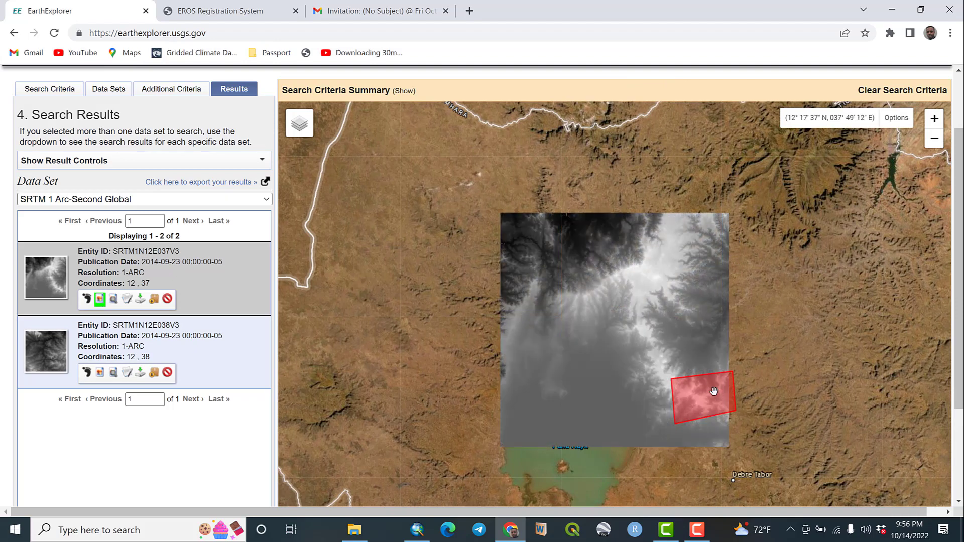
pyautogui.click(140, 300)
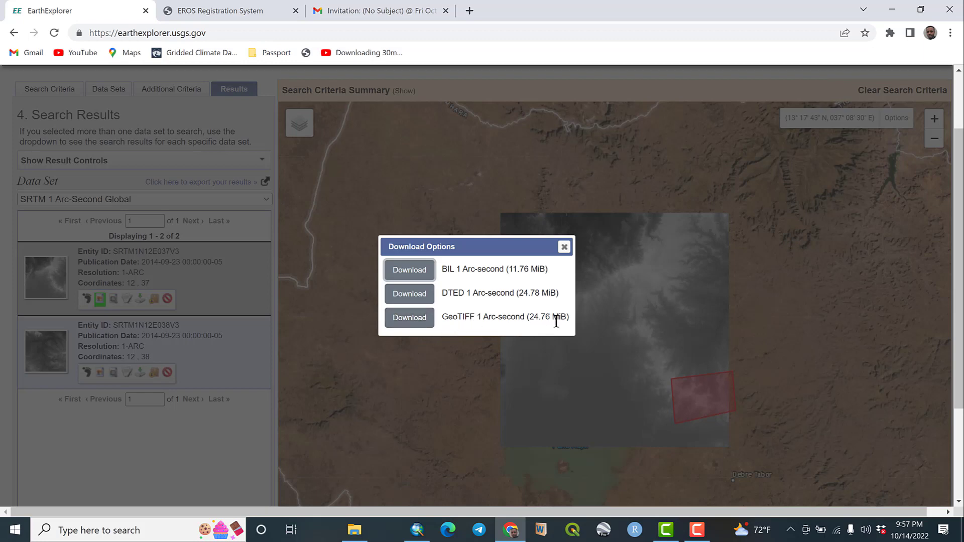
pyautogui.click(409, 318)
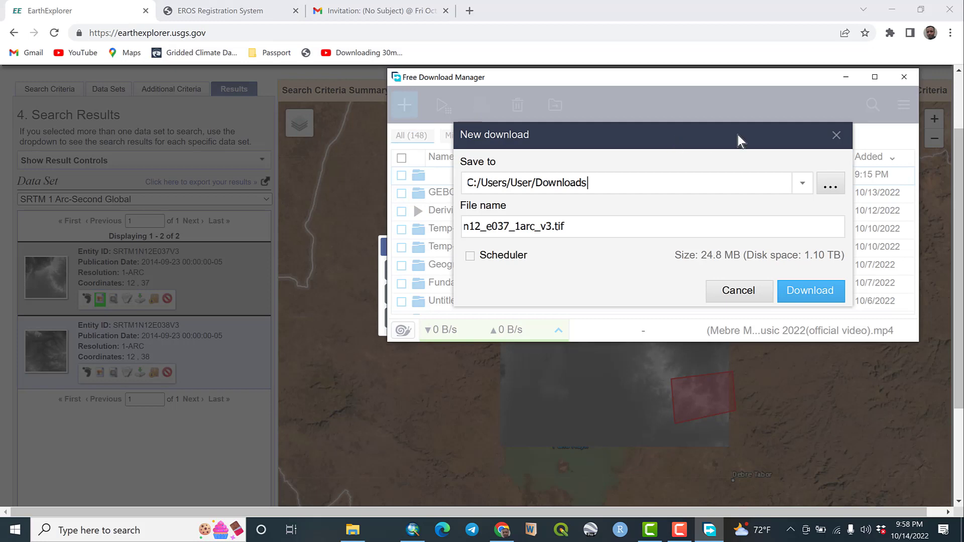
pyautogui.click(812, 297)
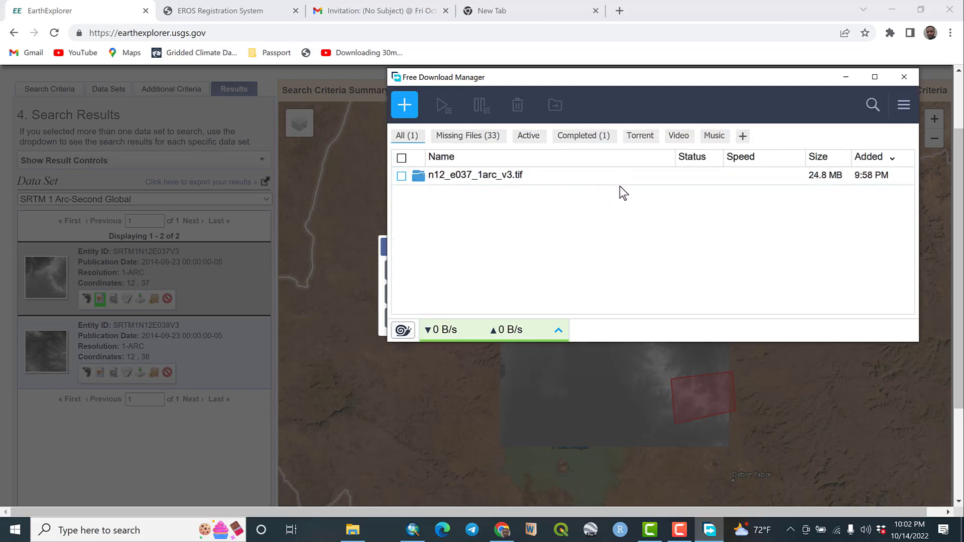
# Show the downloaded n12_e037_1arc_v3.tif in its folder and rename it to DEM_30M.tif
pyautogui.rightClick(478, 183)
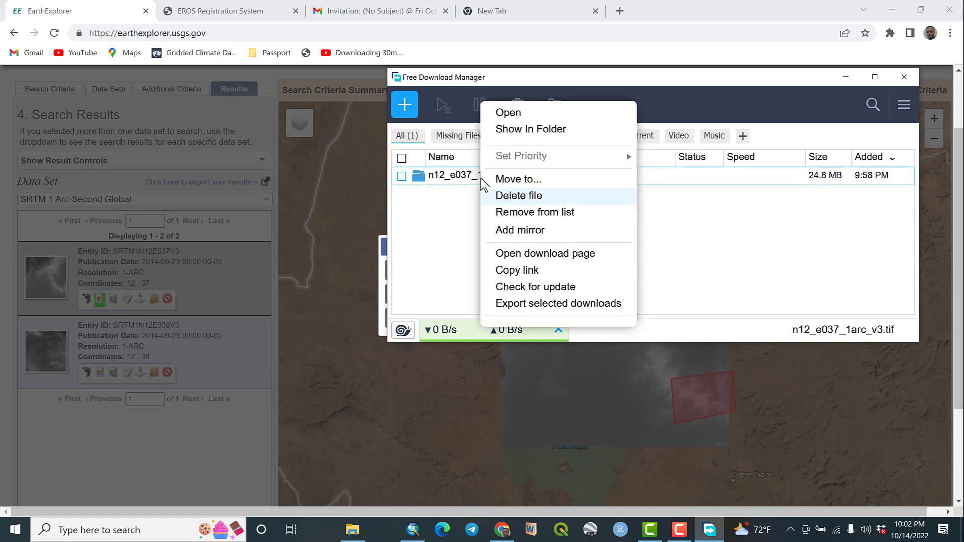
pyautogui.click(535, 130)
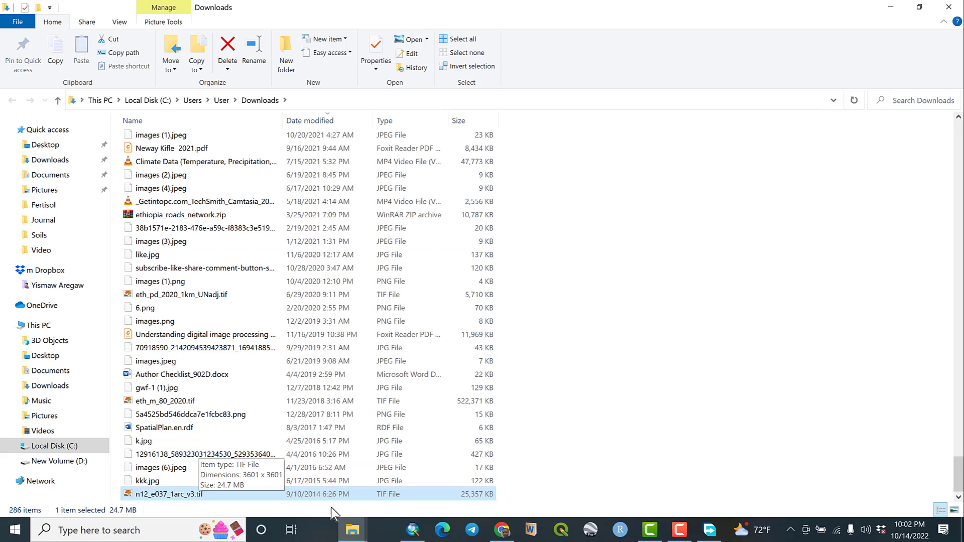
pyautogui.rightClick(273, 493)
pyautogui.click(311, 468)
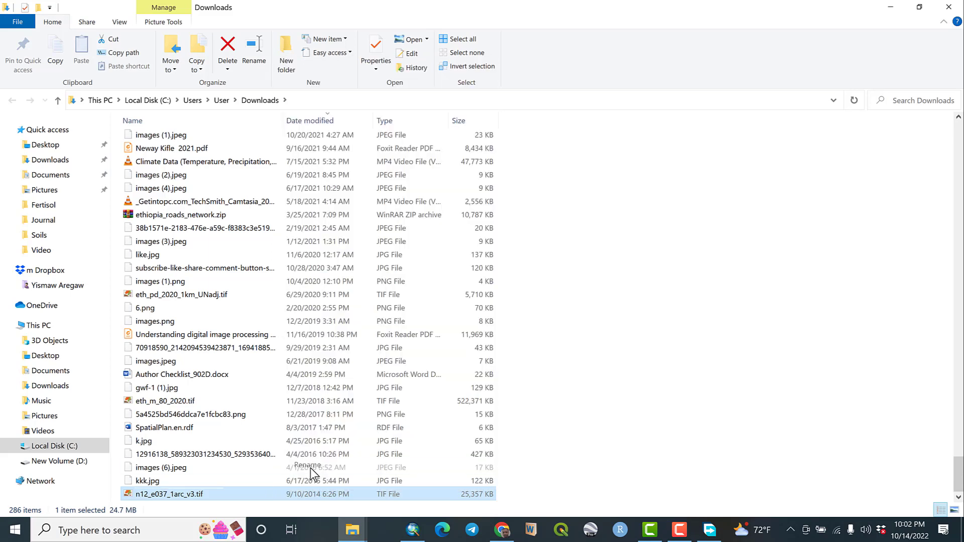
pyautogui.write('DEM')
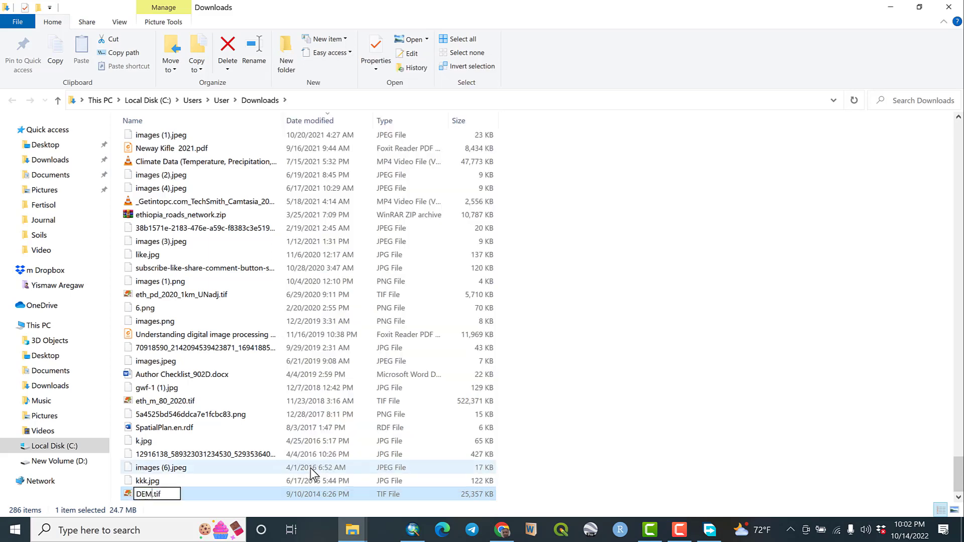
pyautogui.write('_30M')
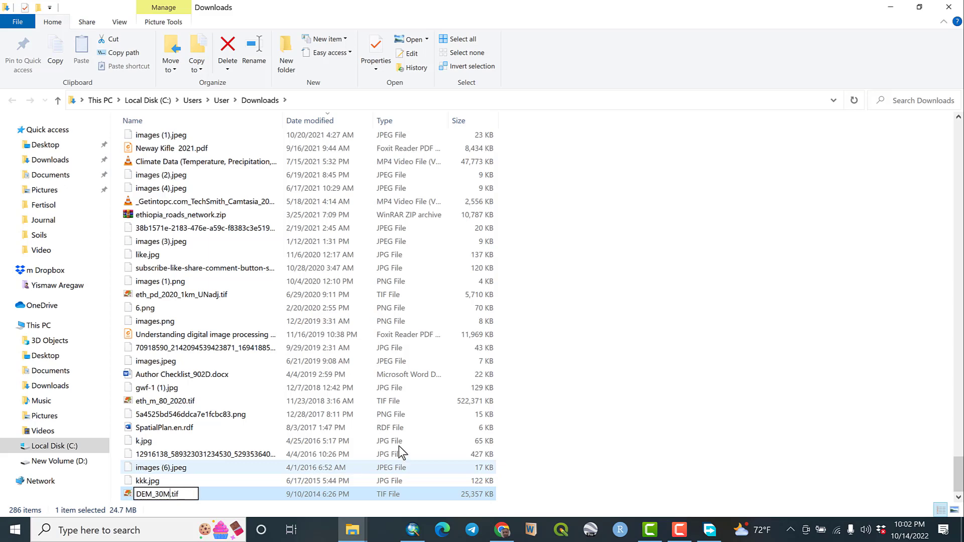
pyautogui.press('Return')
# Copy DEM_30M.tif from the Downloads folder to the root of New Volume (D:)
pyautogui.rightClick(136, 494)
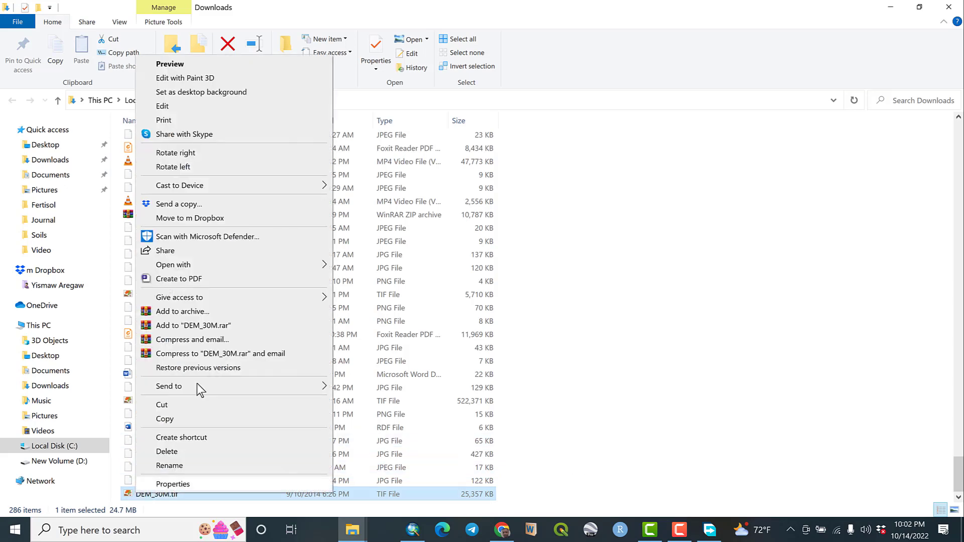
pyautogui.click(180, 417)
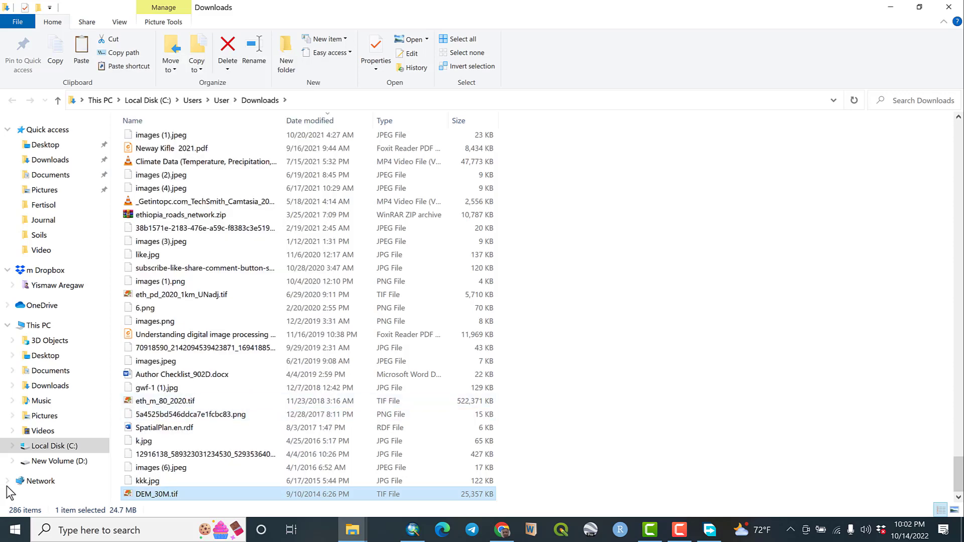
pyautogui.click(43, 460)
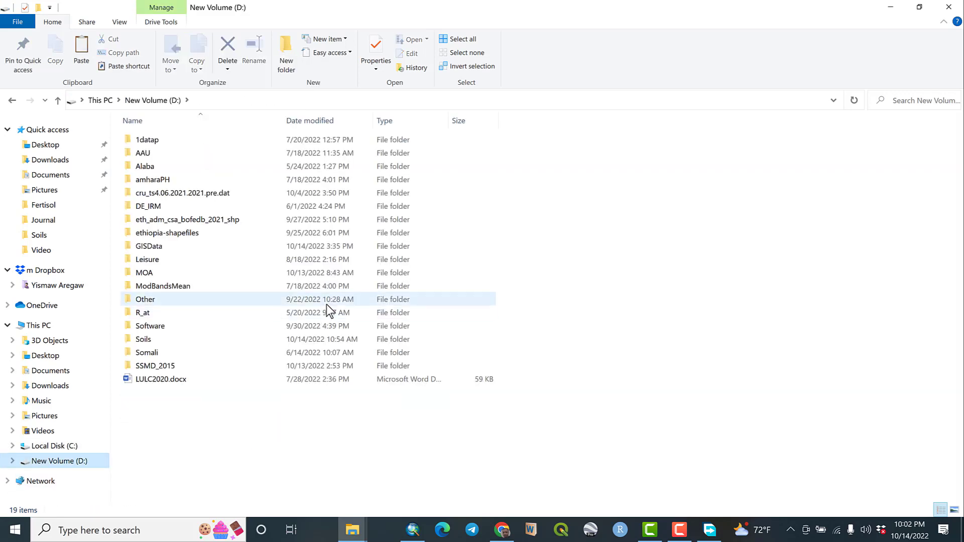
pyautogui.rightClick(612, 284)
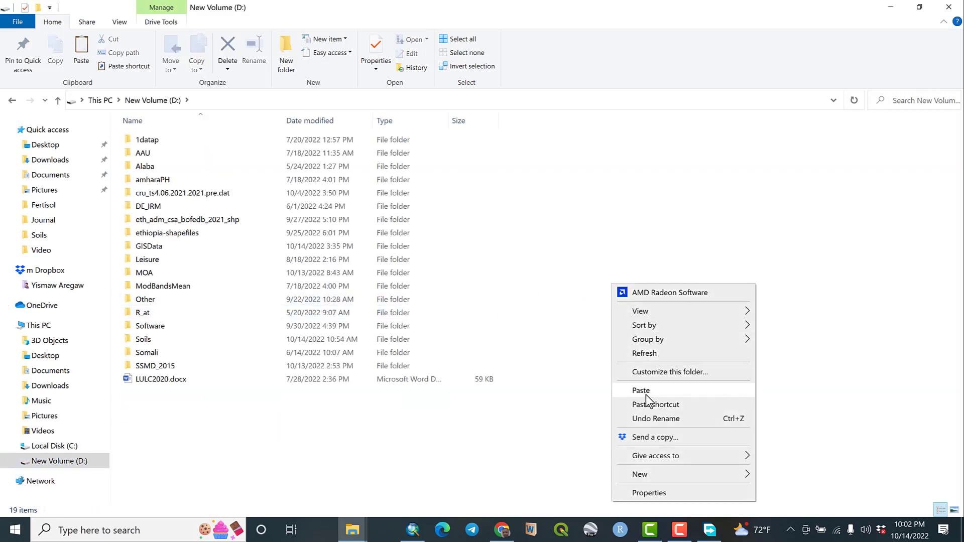
pyautogui.click(646, 392)
pyautogui.click(646, 394)
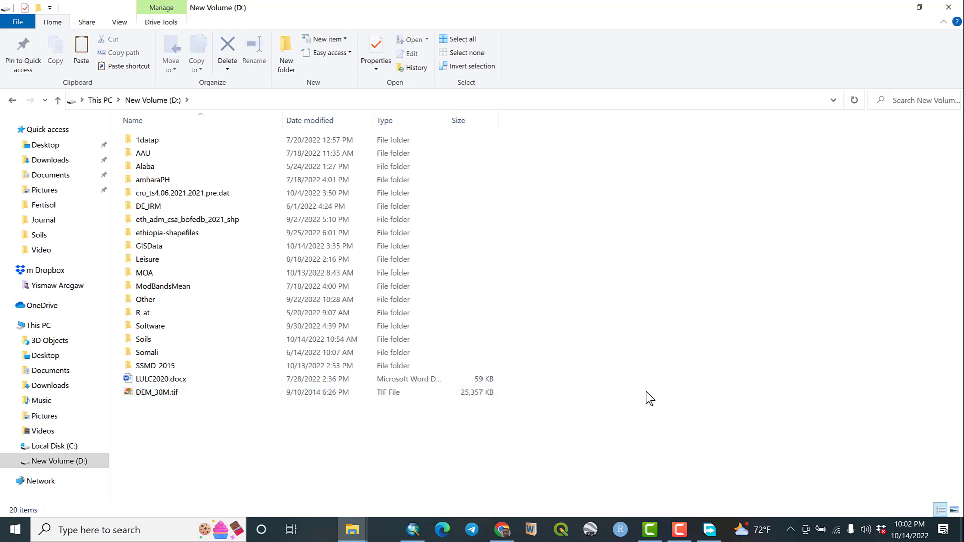
# Switch to ArcMap and add the DEM_30M.tif raster from D:\ to the map
pyautogui.click(412, 530)
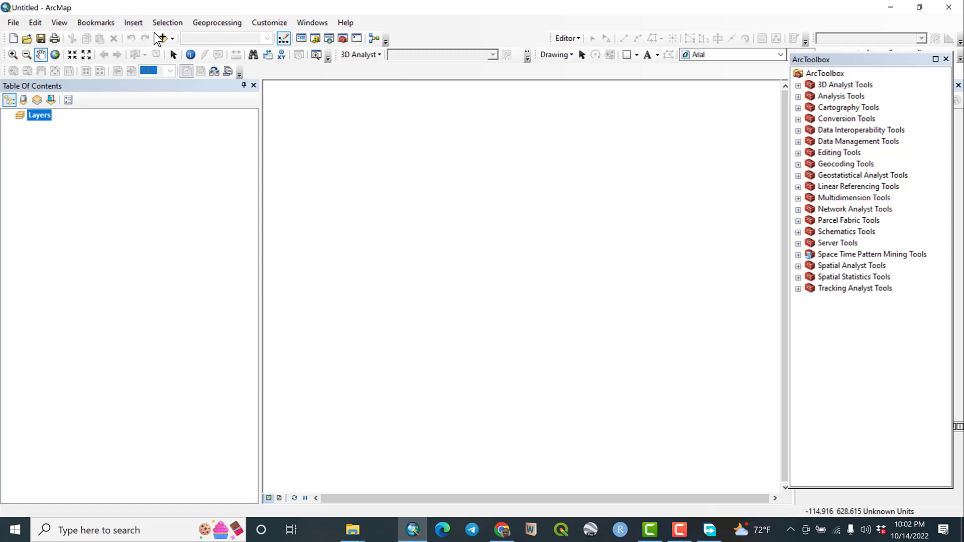
pyautogui.click(162, 38)
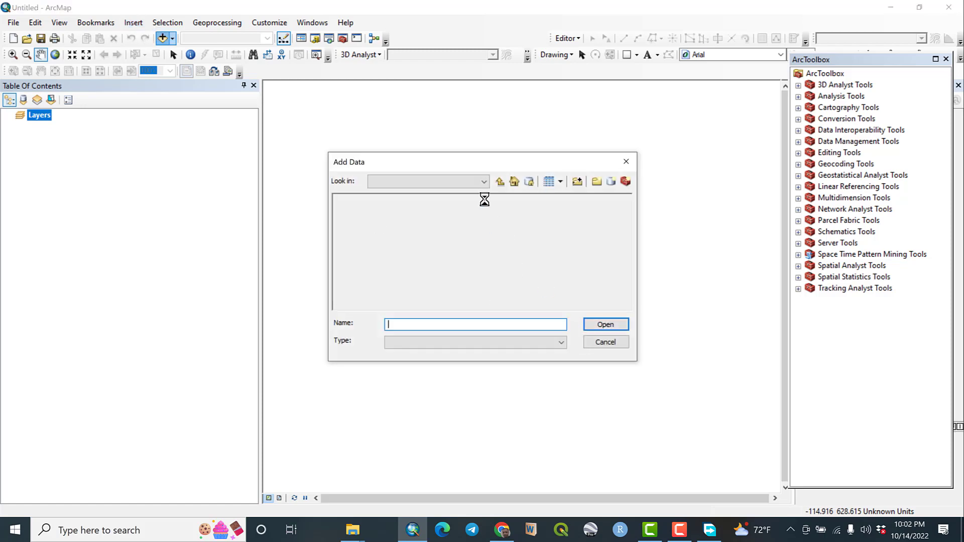
pyautogui.click(485, 181)
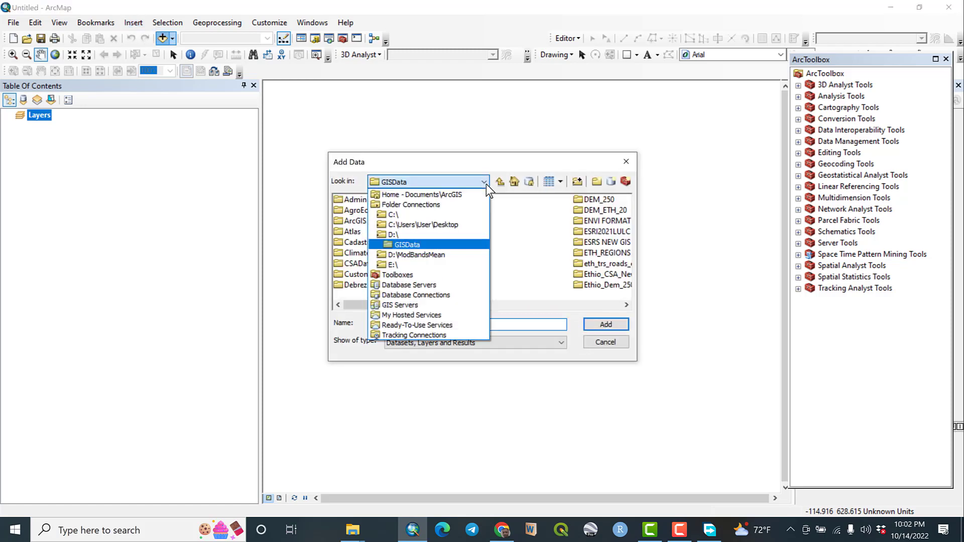
pyautogui.click(433, 233)
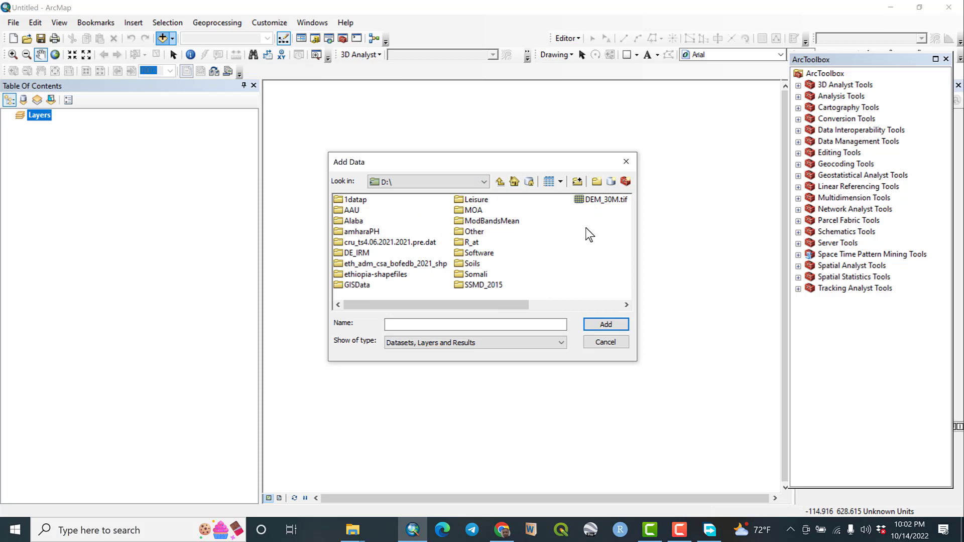
pyautogui.doubleClick(593, 200)
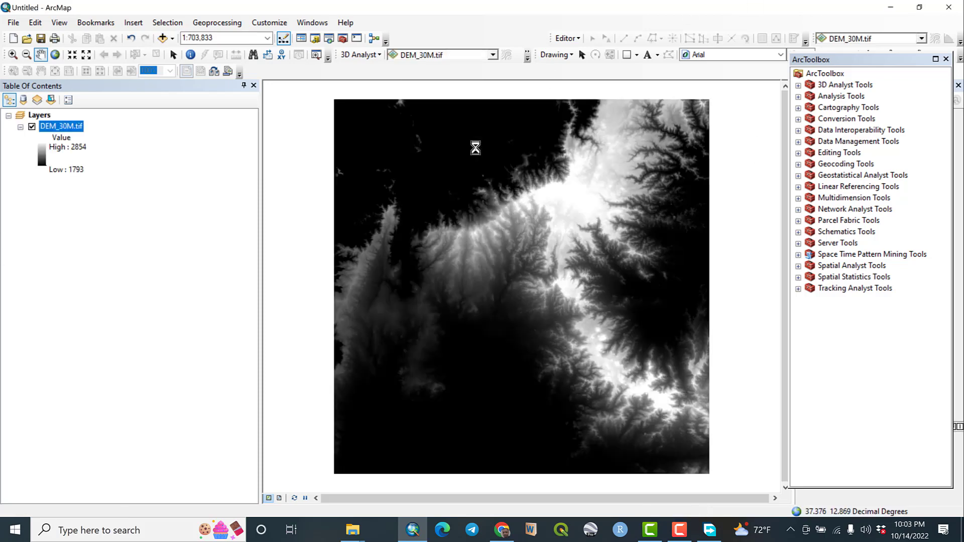
# Review the raster information in the source properties of the DEM_30M.tif layer, including cell size and format
pyautogui.rightClick(72, 129)
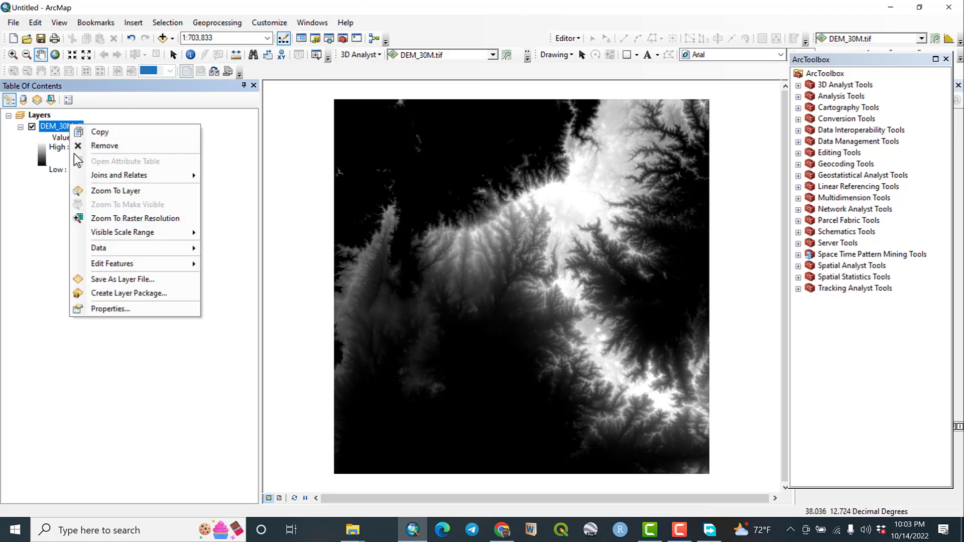
pyautogui.click(132, 309)
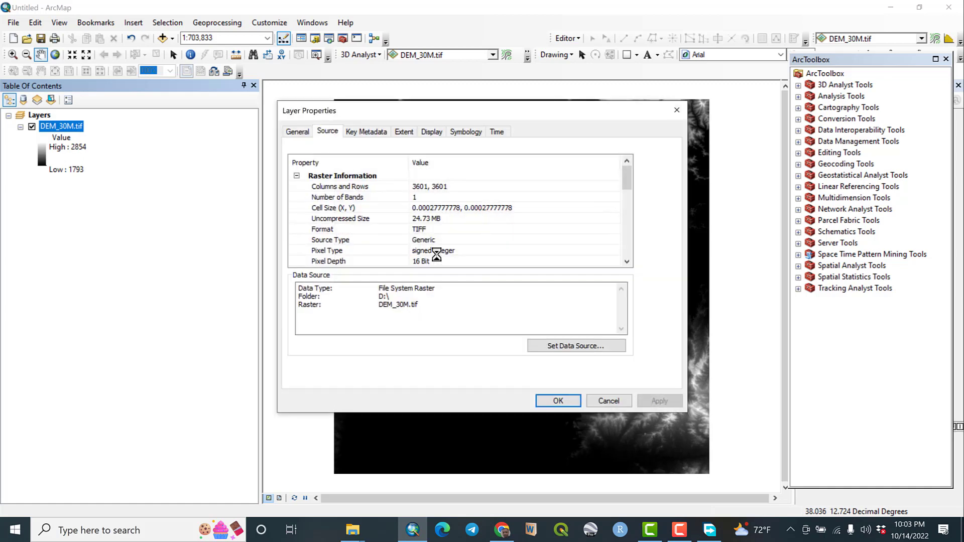
pyautogui.press('Escape')
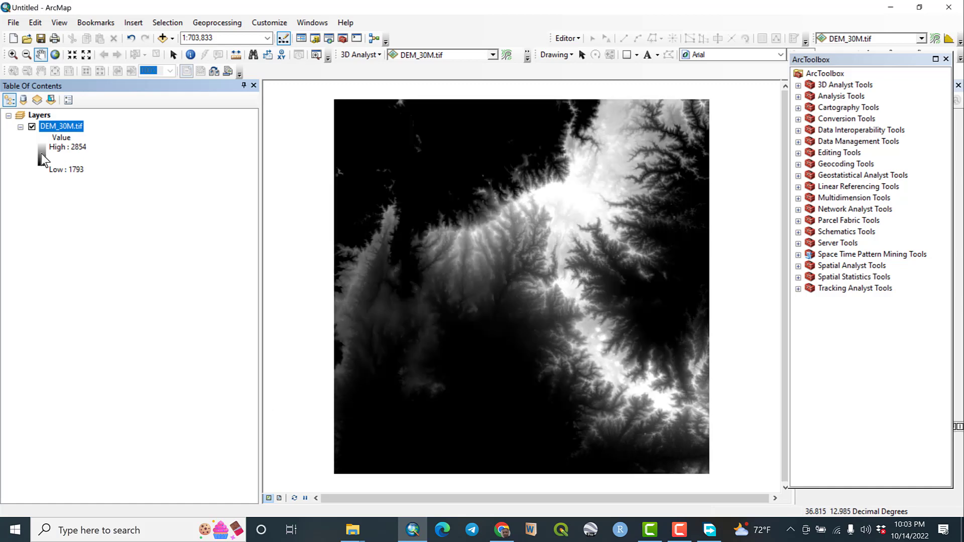
# Apply the red-yellow-green color ramp to the DEM_30M.tif layer and inspect the recolored terrain
pyautogui.click(41, 153)
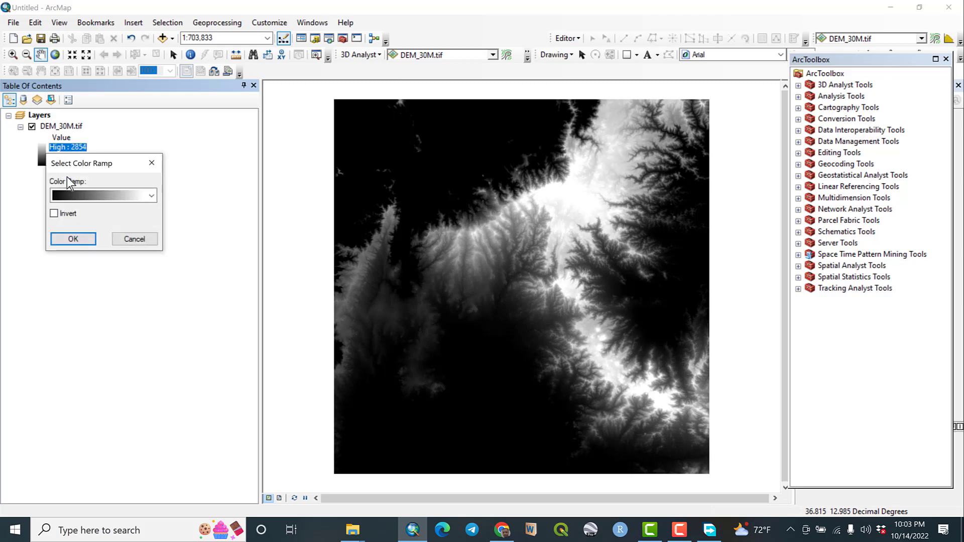
pyautogui.click(92, 200)
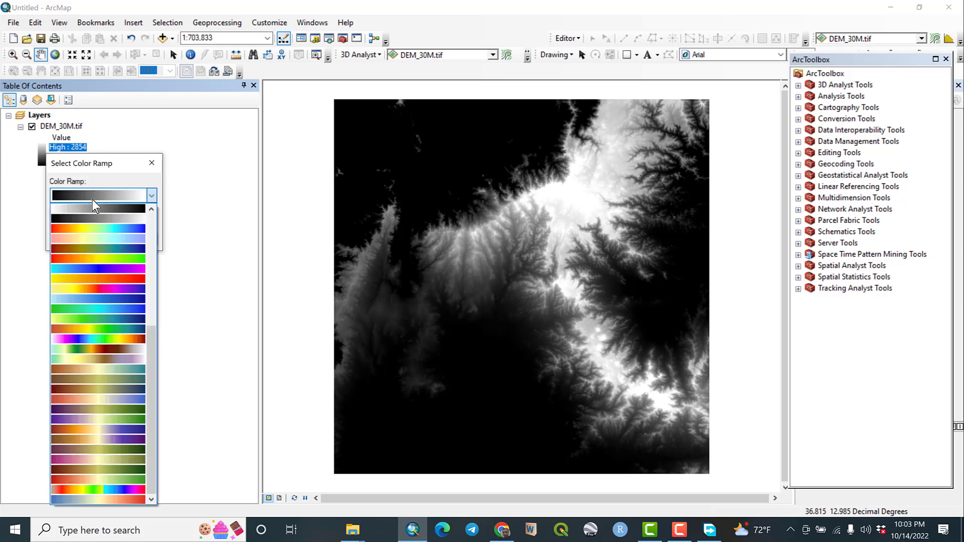
pyautogui.click(103, 258)
pyautogui.click(82, 243)
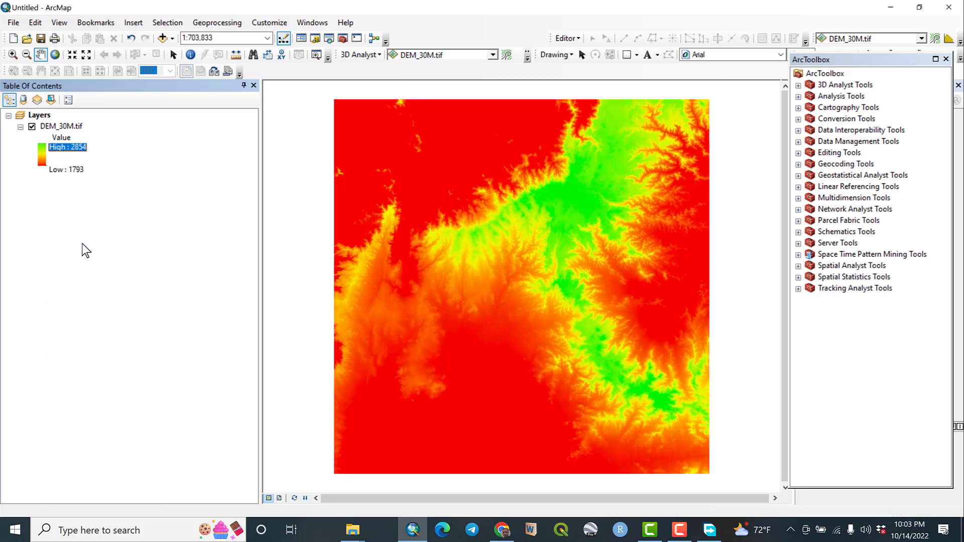
pyautogui.scroll(3, 447, 304)
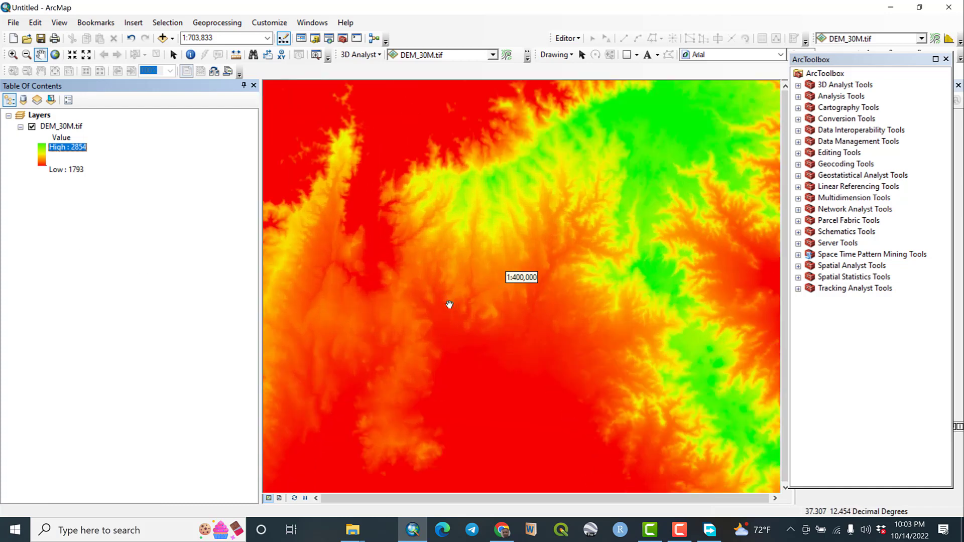
pyautogui.scroll(-2, 448, 304)
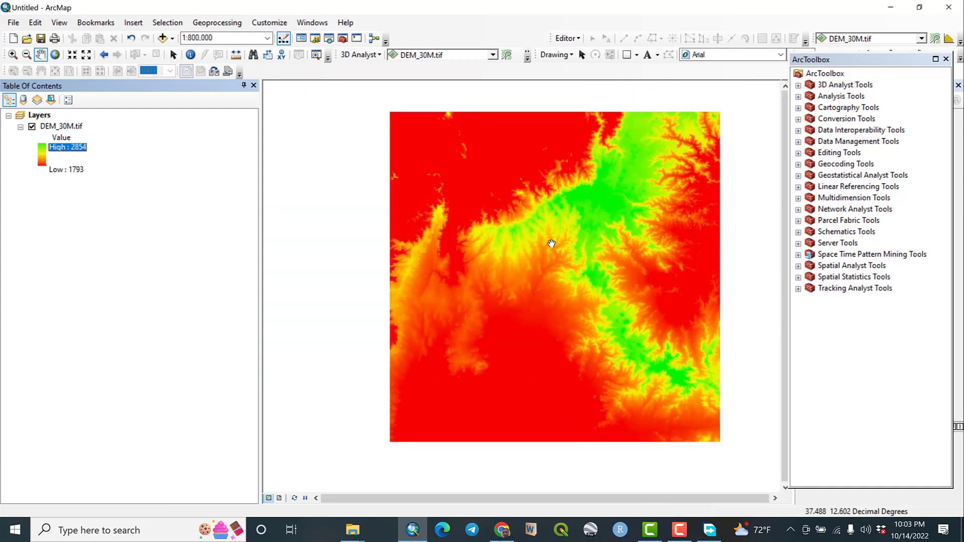